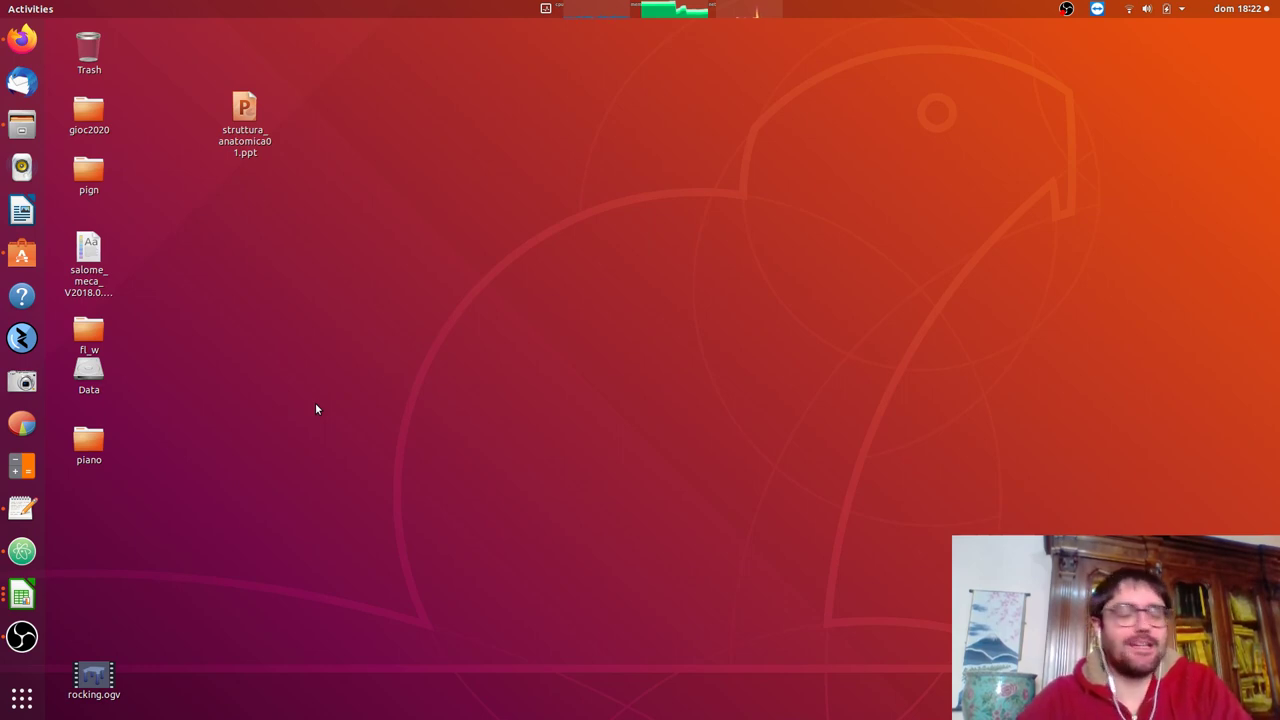
# Show the full grid of installed applications, including LibreOffice, Firefox and OBS.
pyautogui.click(18, 708)
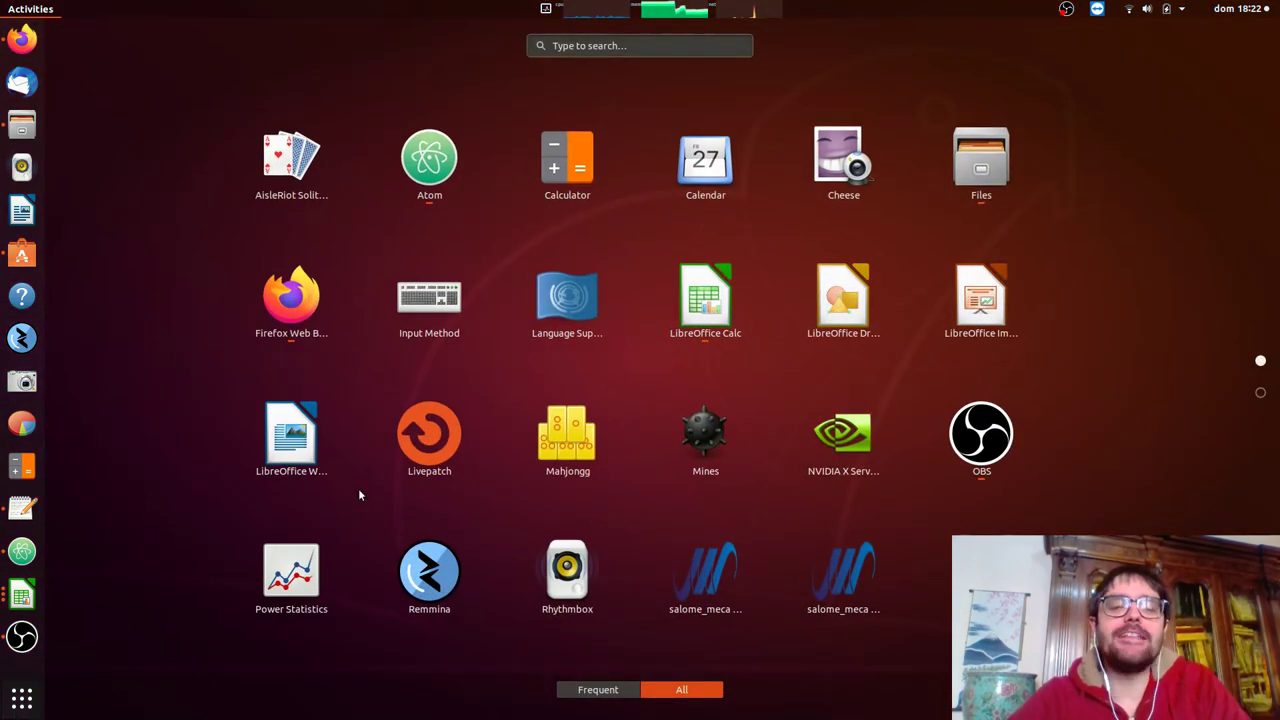
pyautogui.scroll(-1, 360, 494)
# Launch the VirtualBox Manager and ignore the inaccessible disk image warning.
pyautogui.click(439, 576)
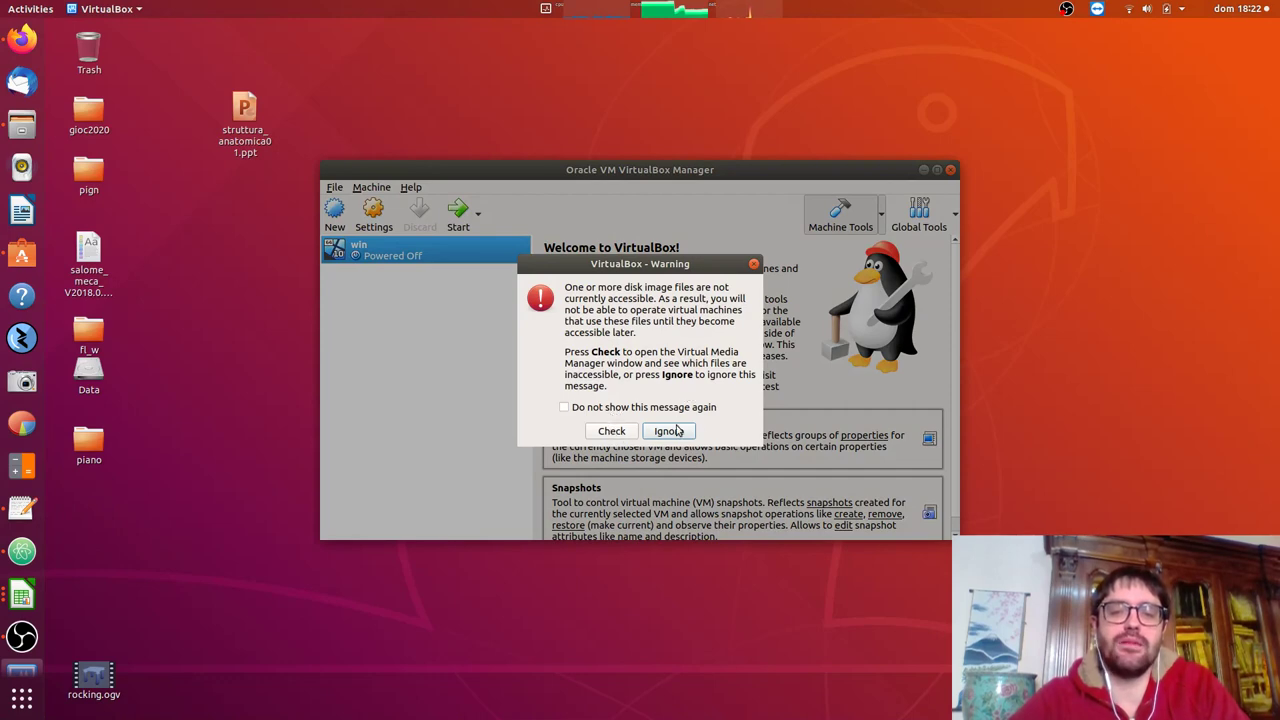
pyautogui.click(678, 431)
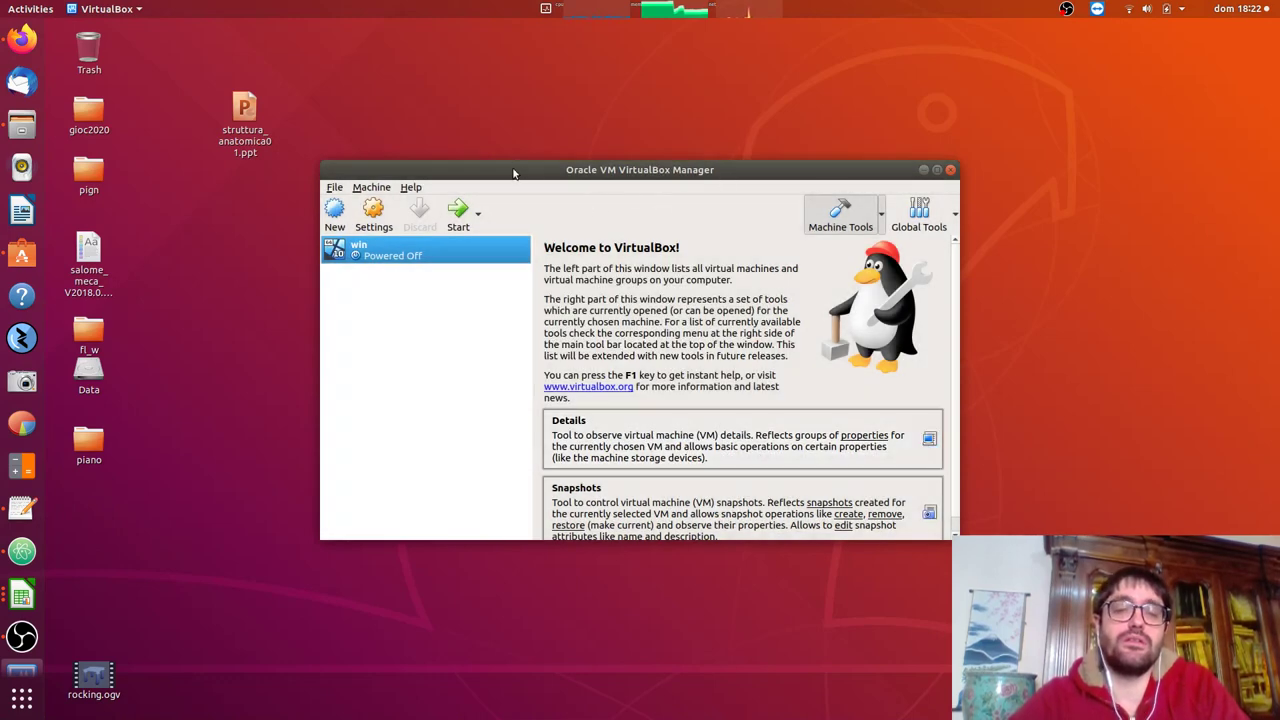
# Start a new machine named 'ubuntu' (Linux, Ubuntu 64-bit), then bring Firefox forward.
pyautogui.click(336, 212)
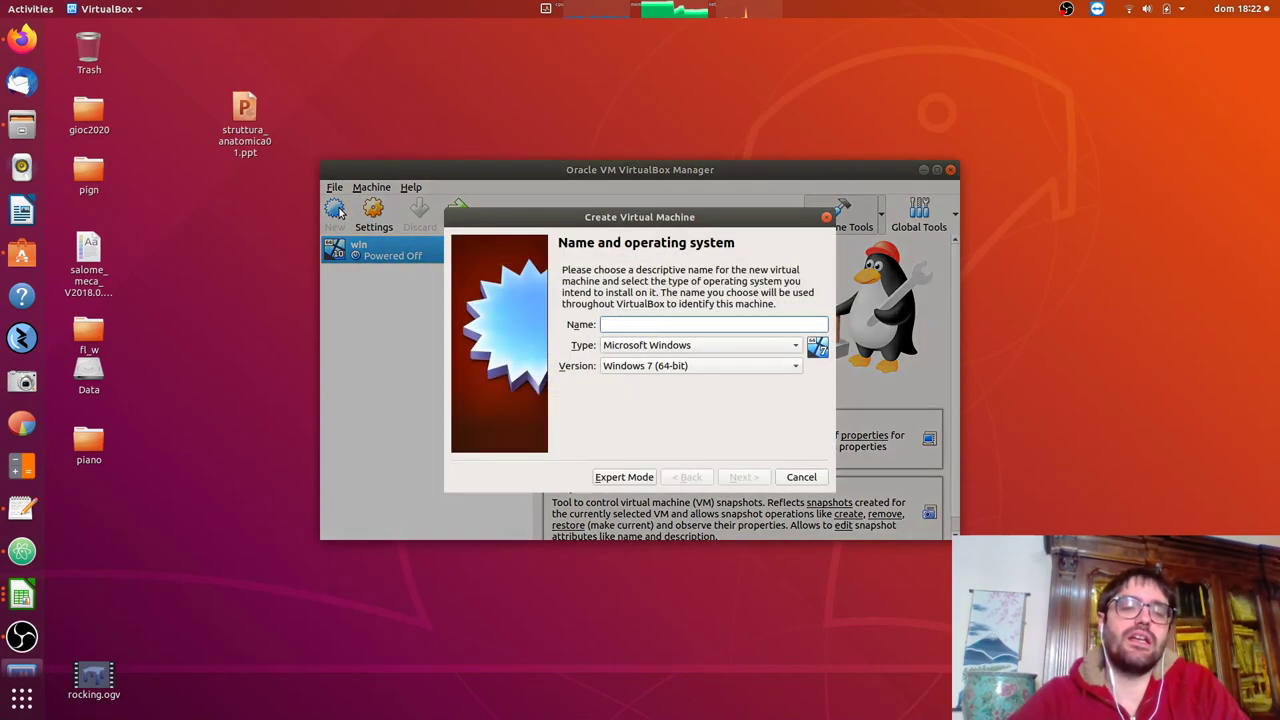
pyautogui.write('u')
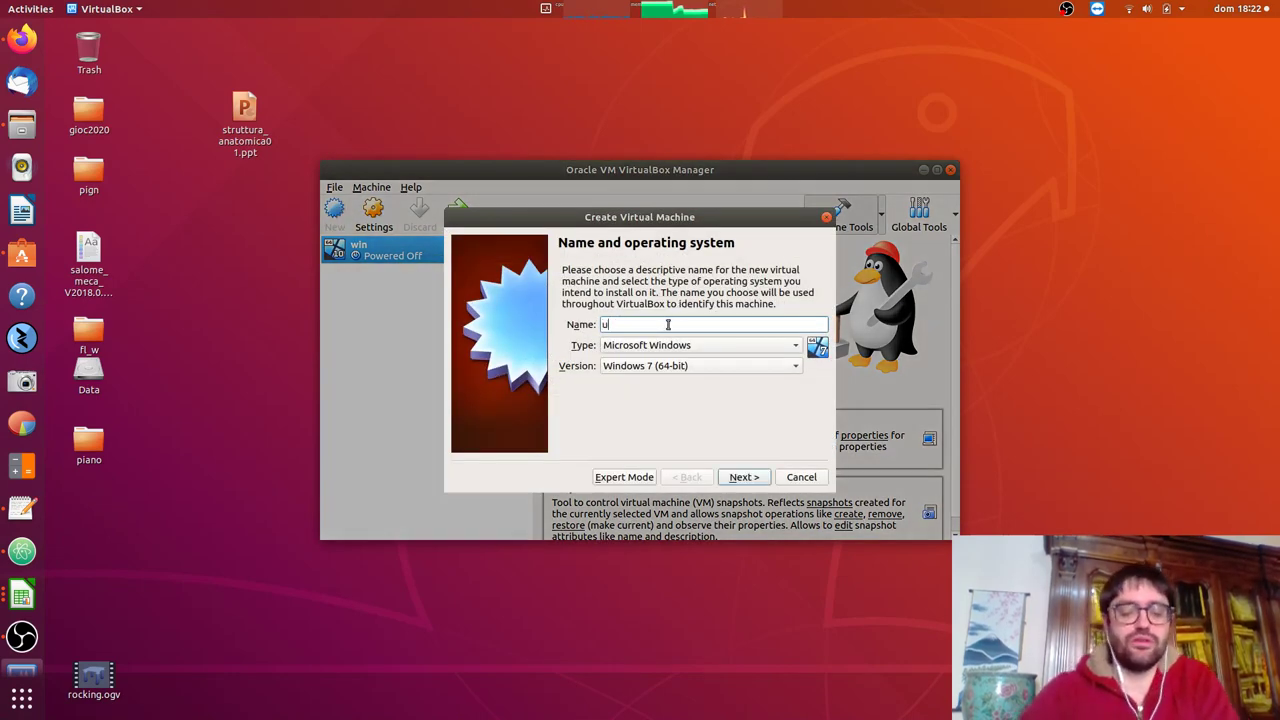
pyautogui.write('buntu')
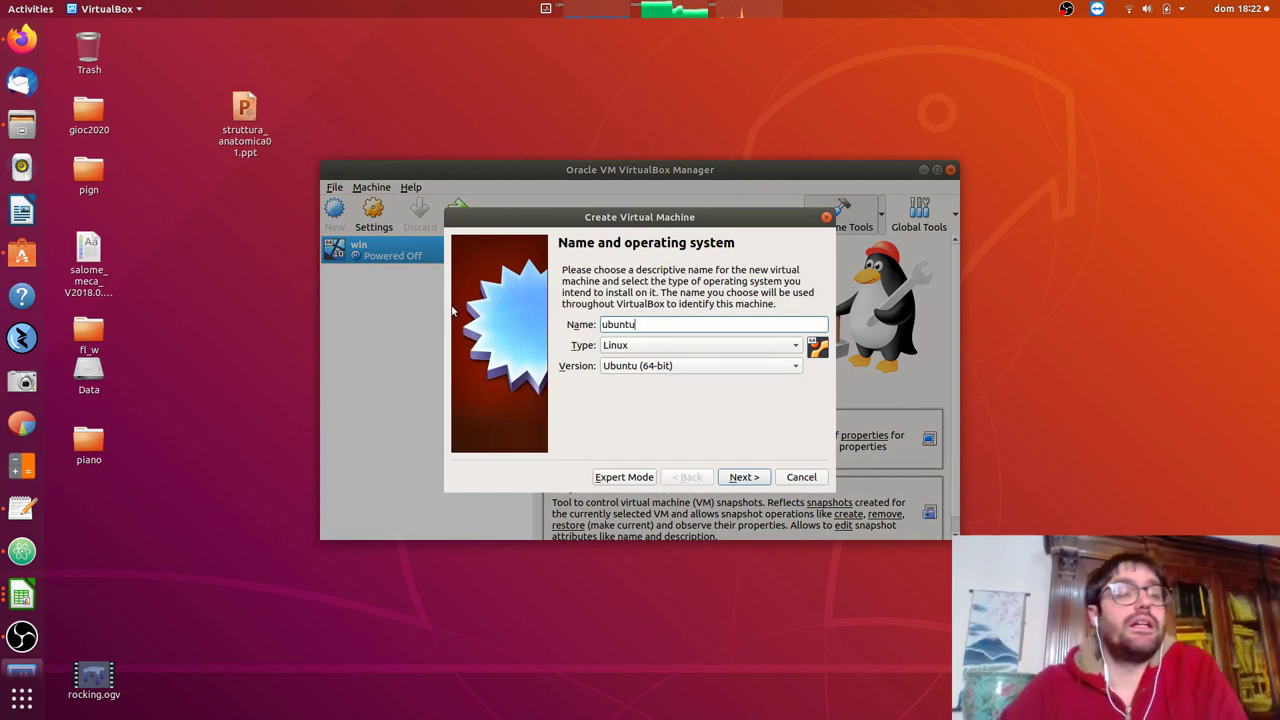
pyautogui.click(30, 40)
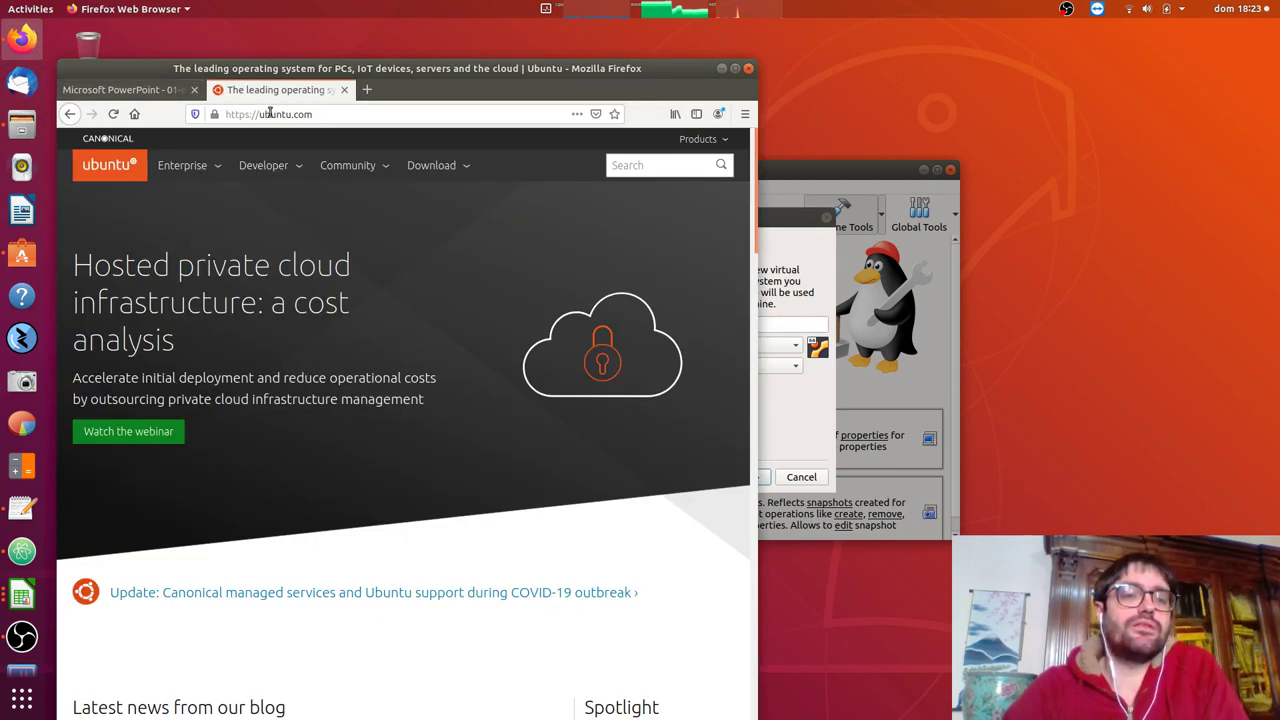
# View Ubuntu Desktop 18.04 LTS in ubuntu.com's Download section, then return to the wizard.
pyautogui.moveTo(258, 114); pyautogui.dragTo(346, 119)
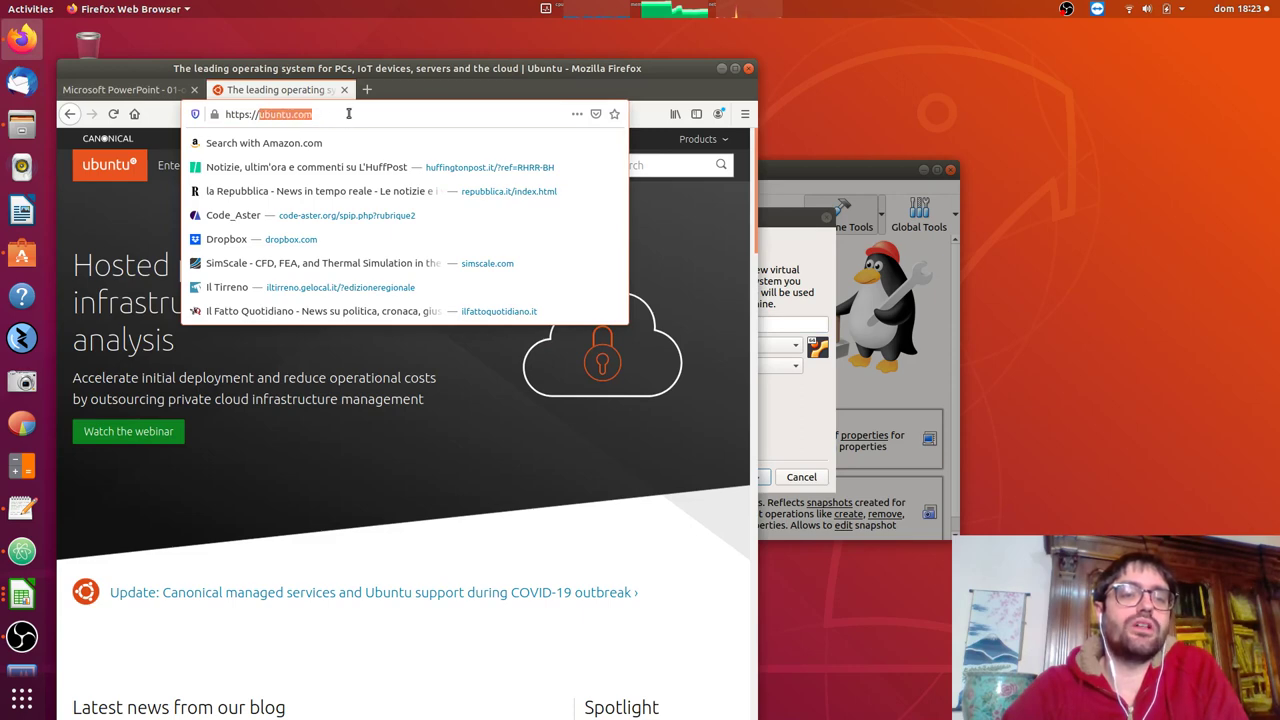
pyautogui.click(349, 113)
pyautogui.click(696, 270)
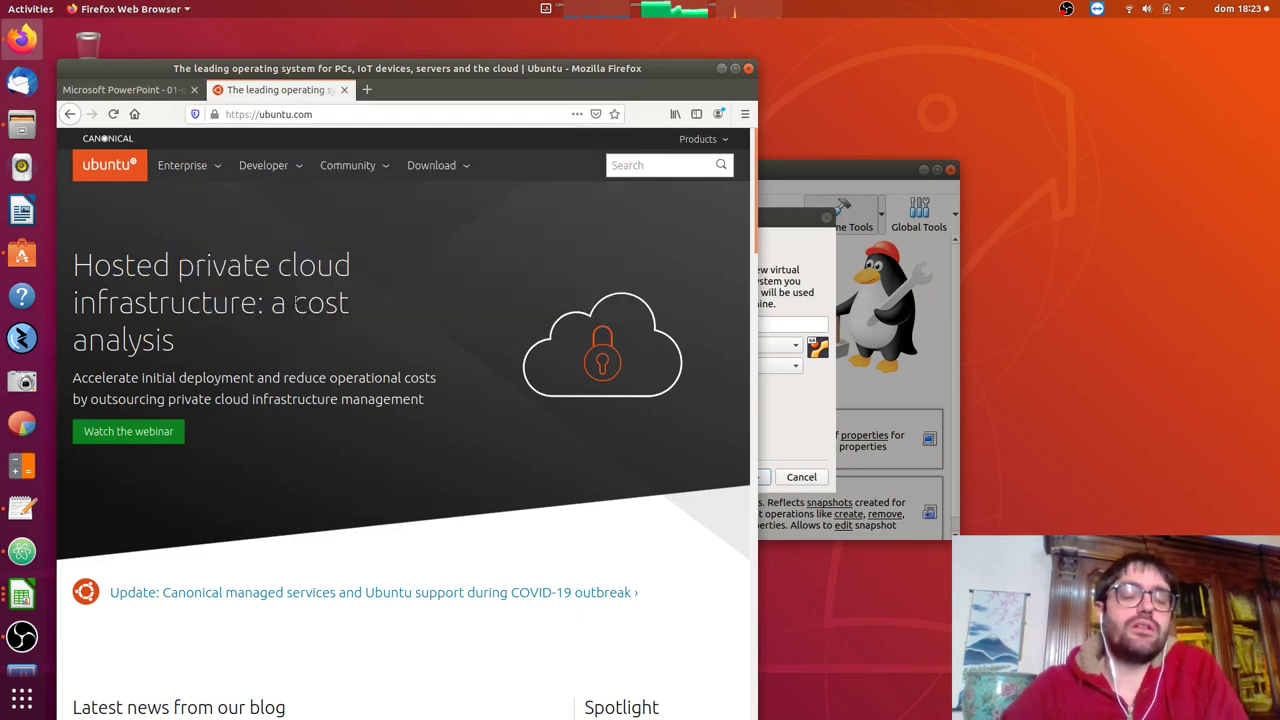
pyautogui.click(433, 165)
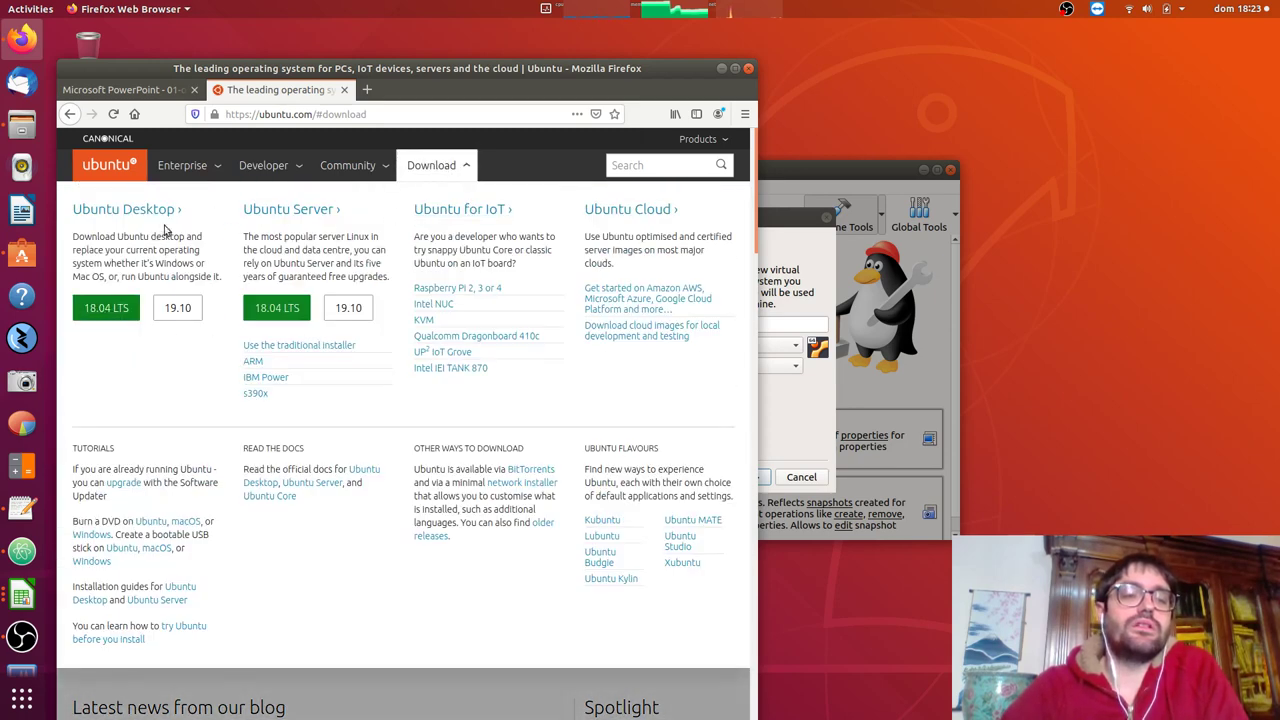
pyautogui.click(721, 70)
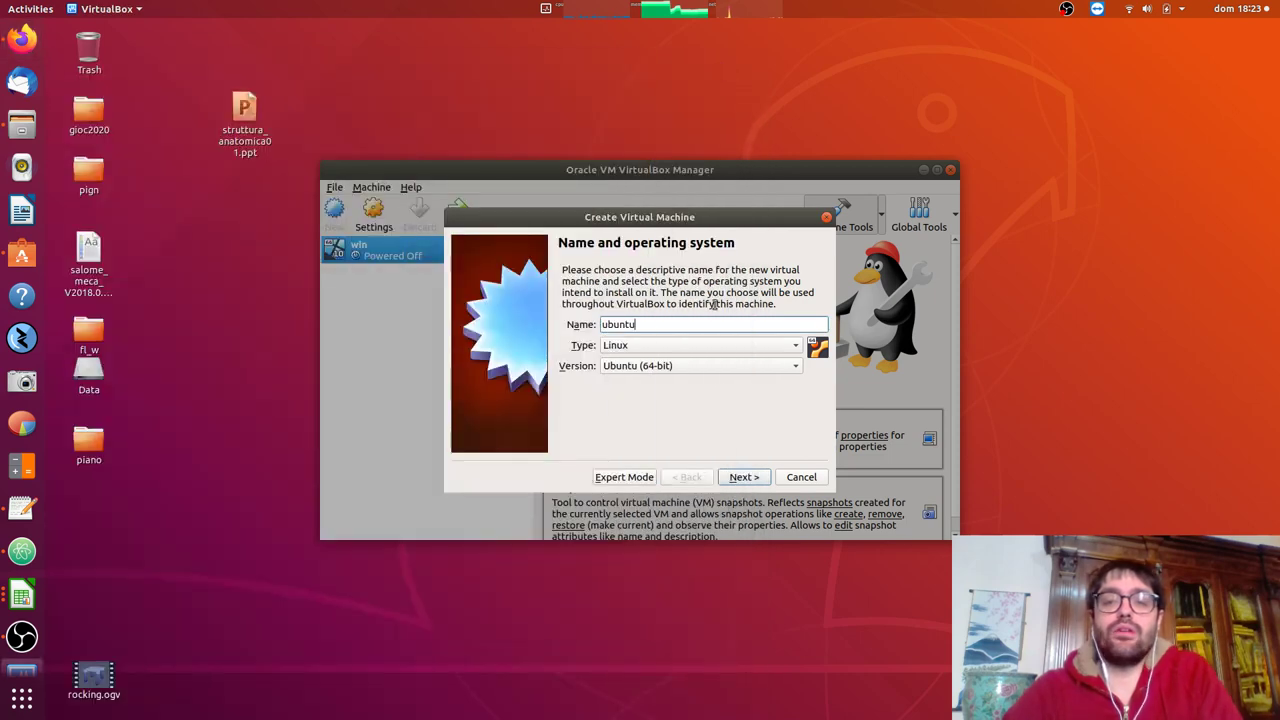
# Give the machine 4389 MB of memory and choose to create a new virtual hard disk.
pyautogui.click(742, 477)
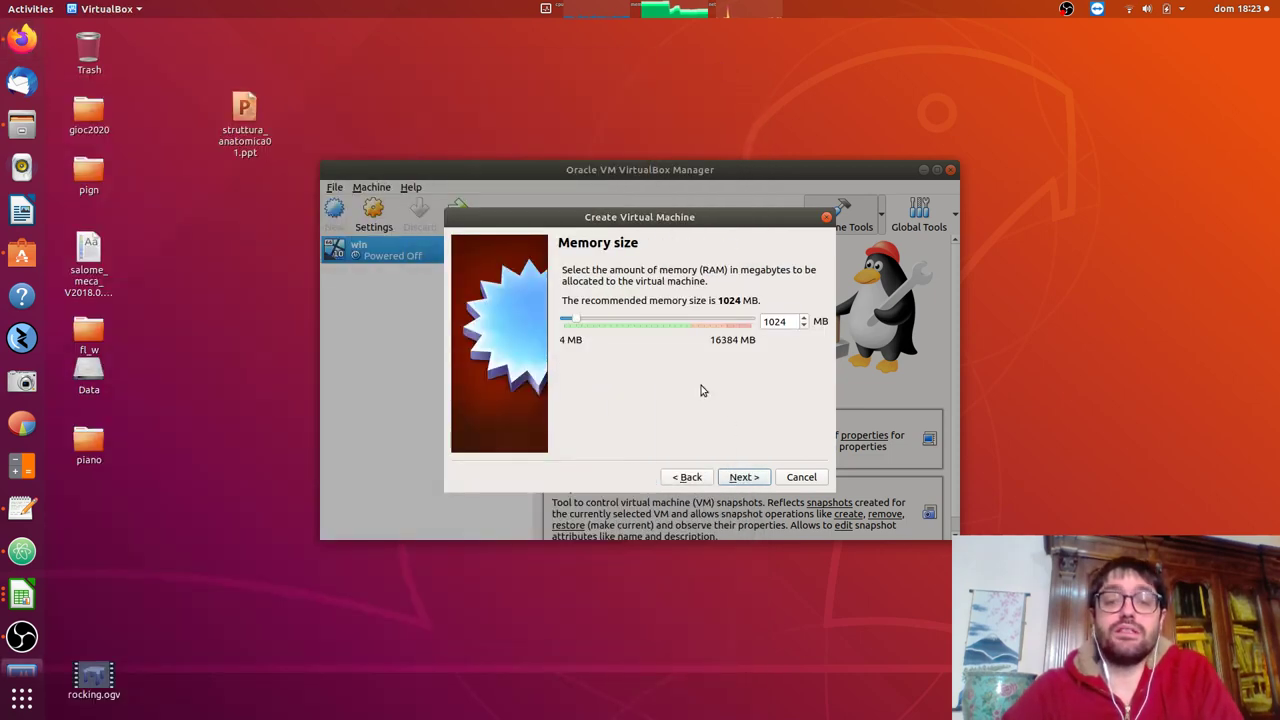
pyautogui.moveTo(576, 321); pyautogui.dragTo(615, 325)
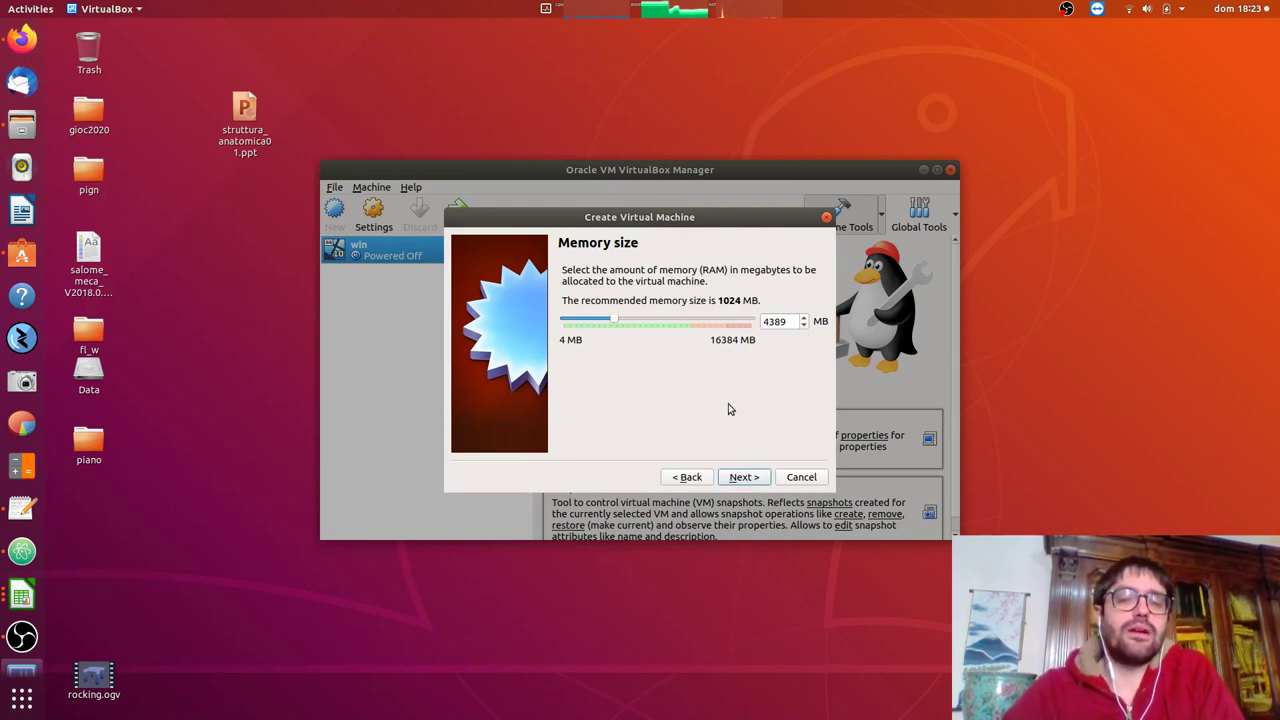
pyautogui.click(744, 478)
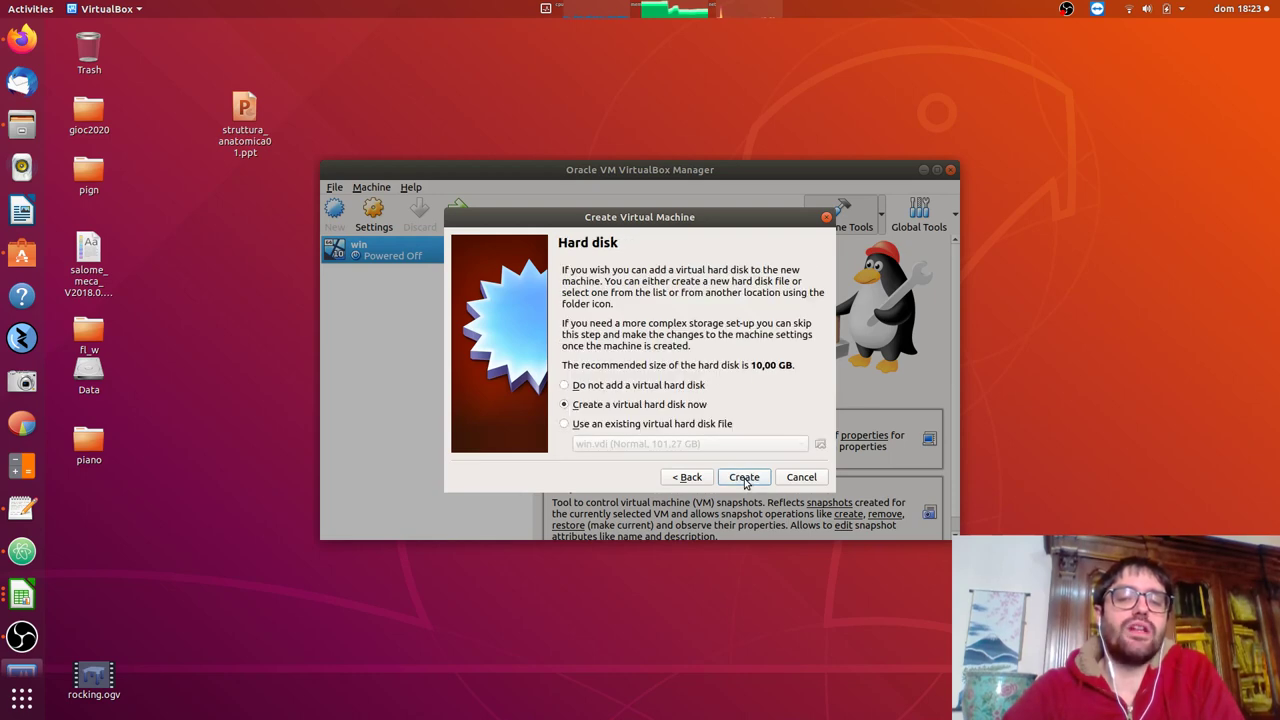
pyautogui.click(744, 478)
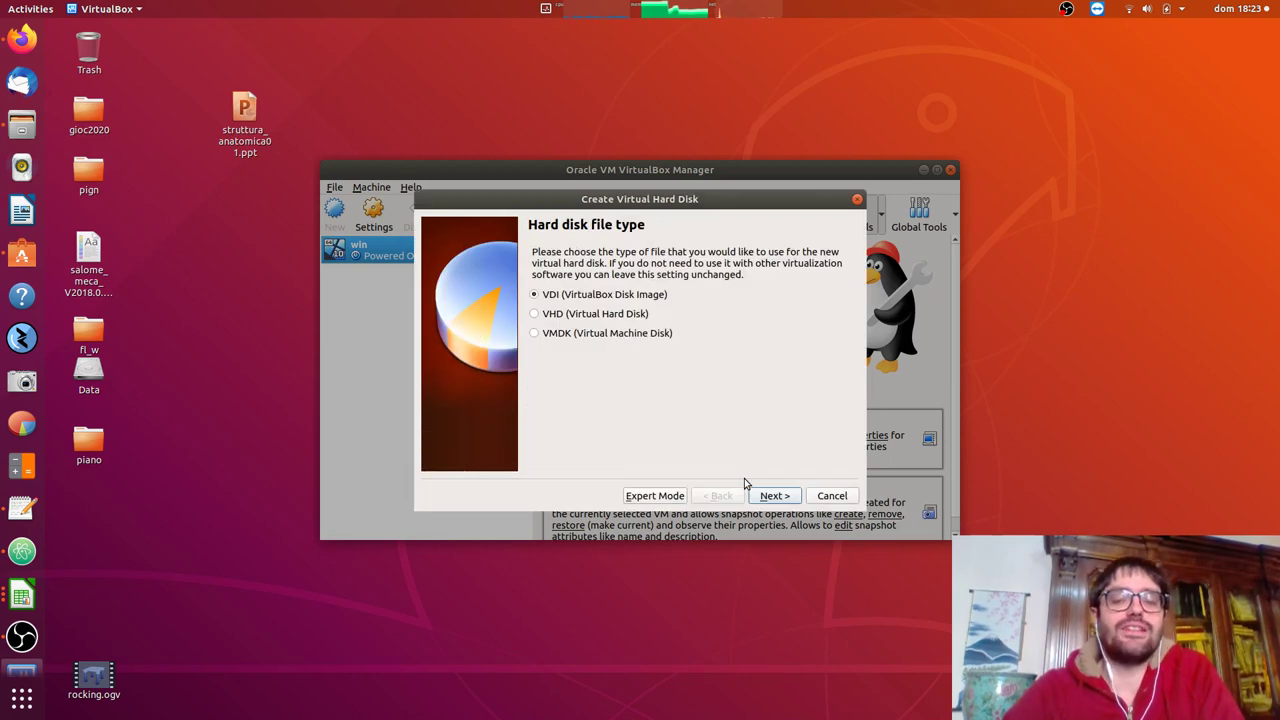
# Create a dynamically allocated VDI disk of about 24,53 GB for the ubuntu machine.
pyautogui.click(775, 496)
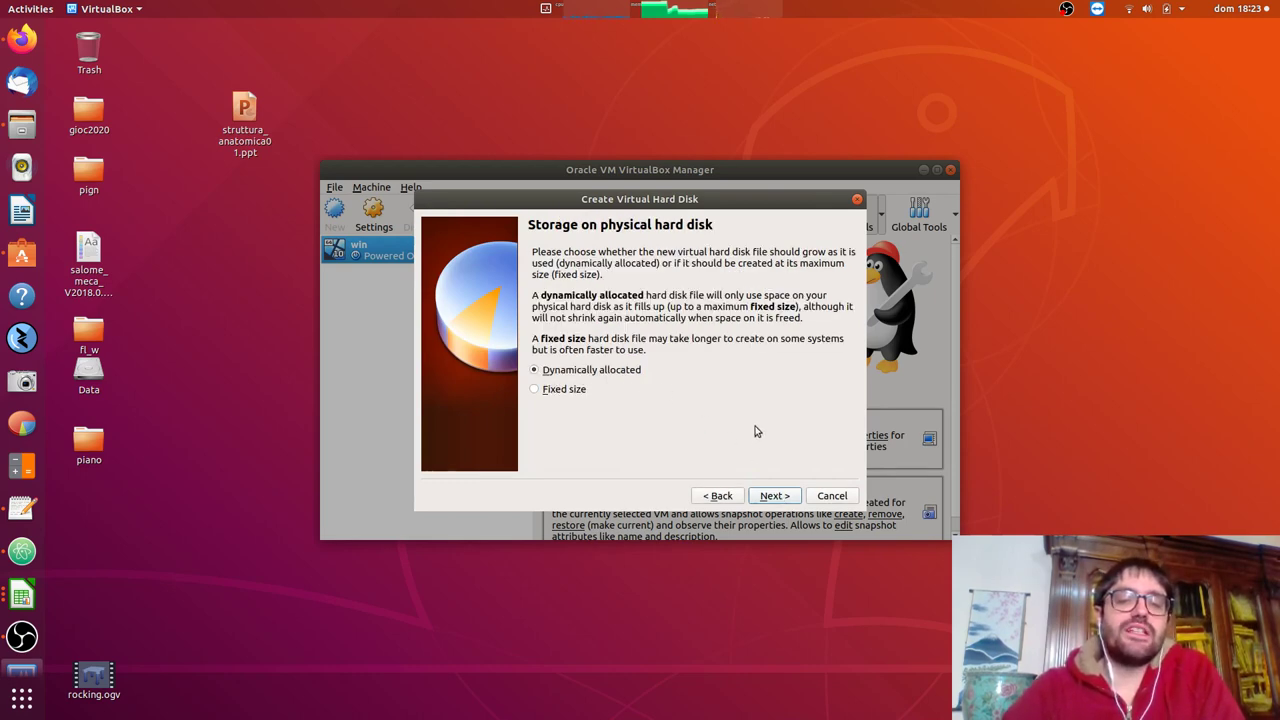
pyautogui.click(788, 495)
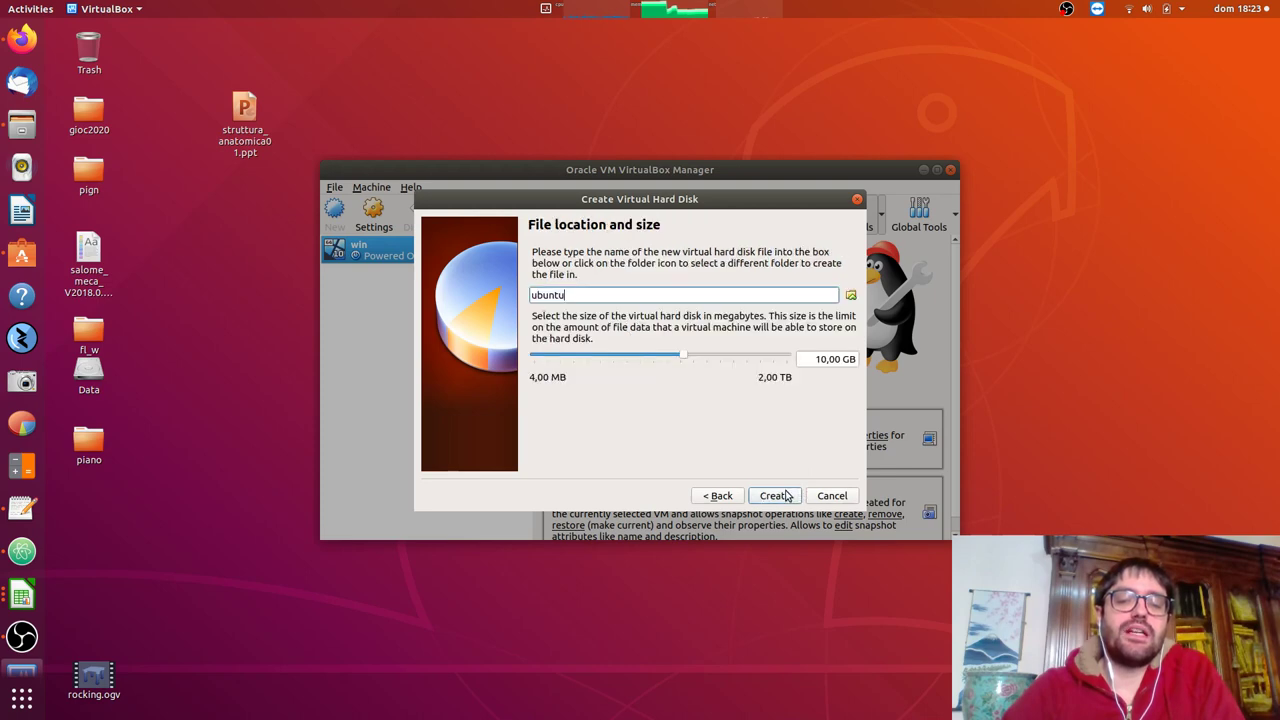
pyautogui.click(686, 360)
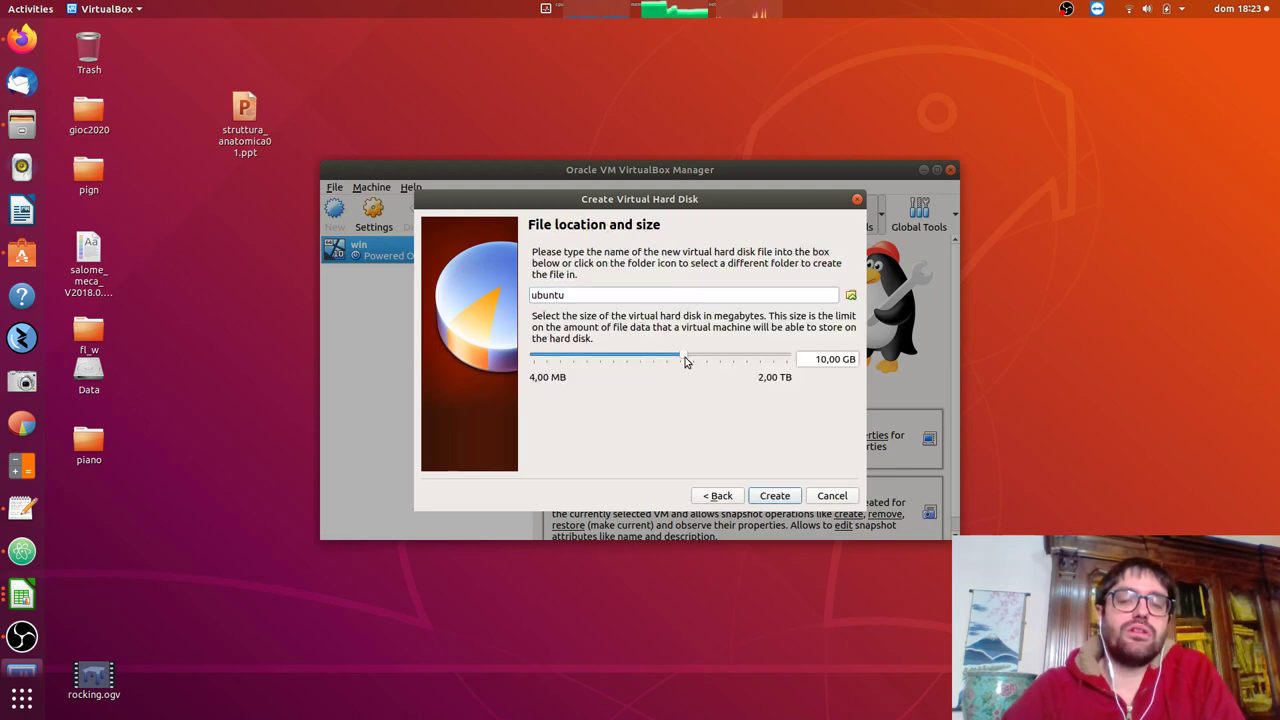
pyautogui.moveTo(700, 362); pyautogui.dragTo(703, 363)
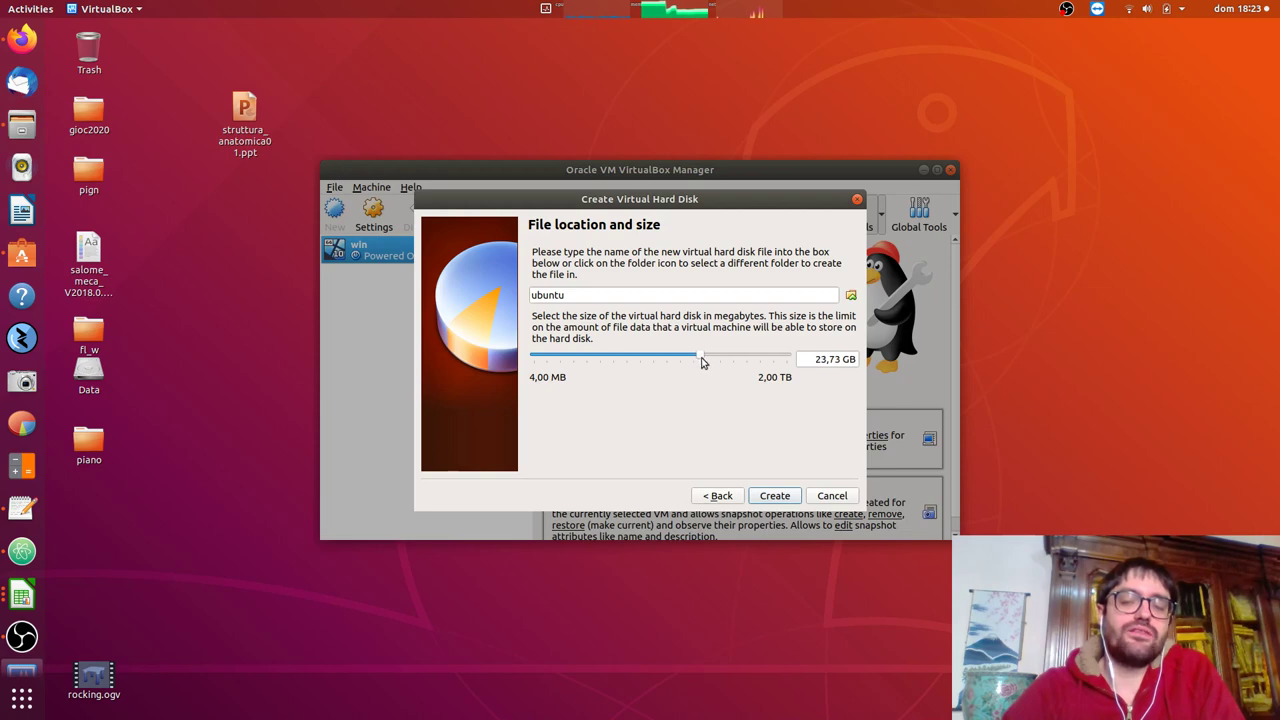
pyautogui.click(775, 496)
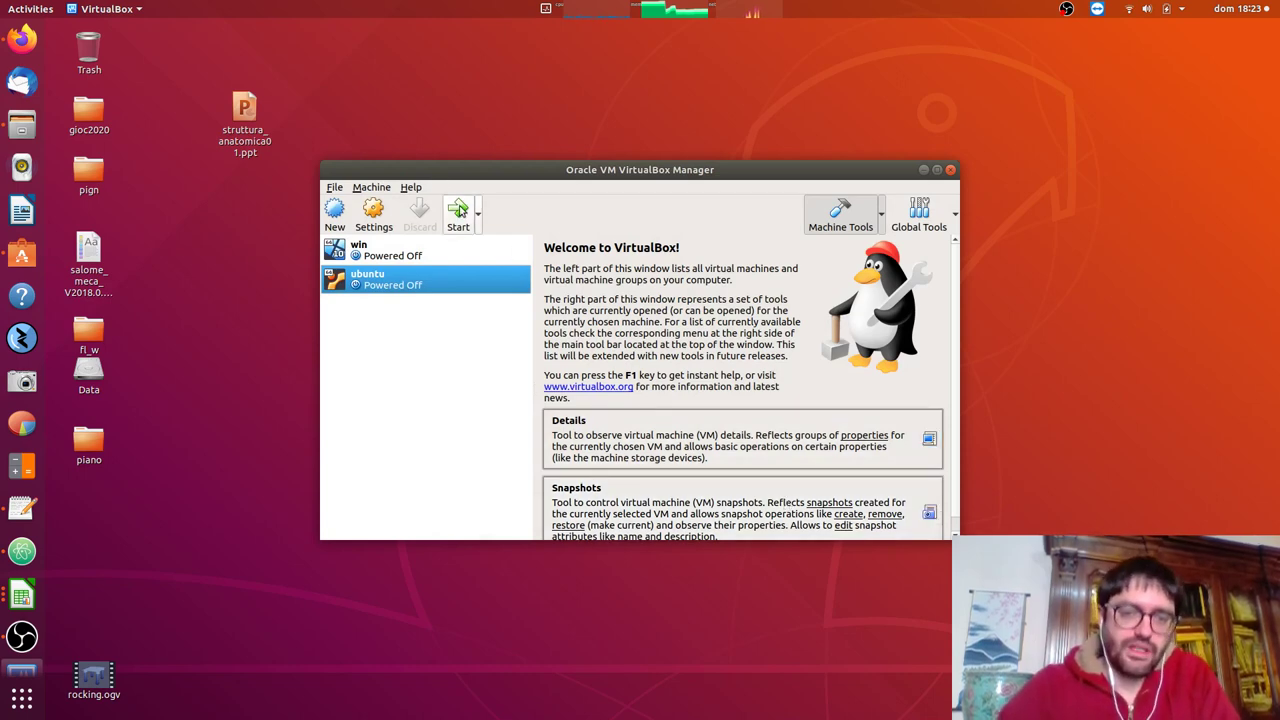
# Start the ubuntu machine from ubuntu-18.04.4-desktop-amd64.iso in Downloads as the start-up disk.
pyautogui.click(458, 210)
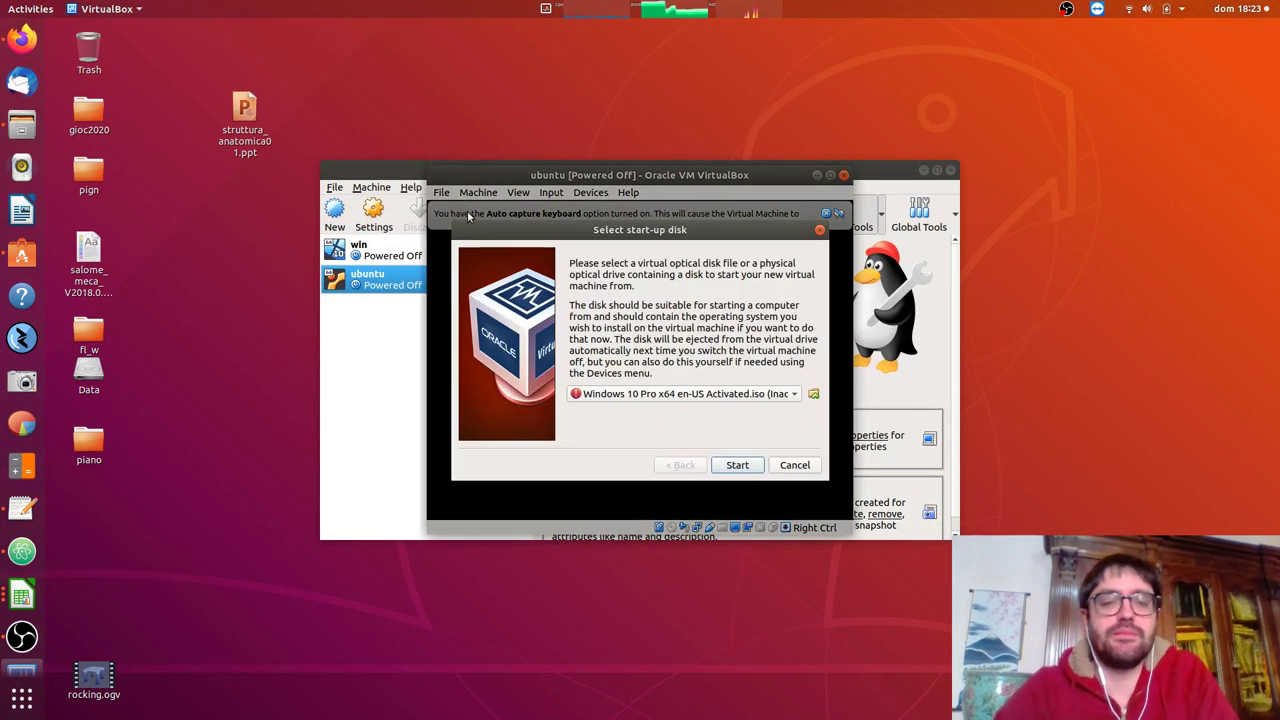
pyautogui.click(812, 401)
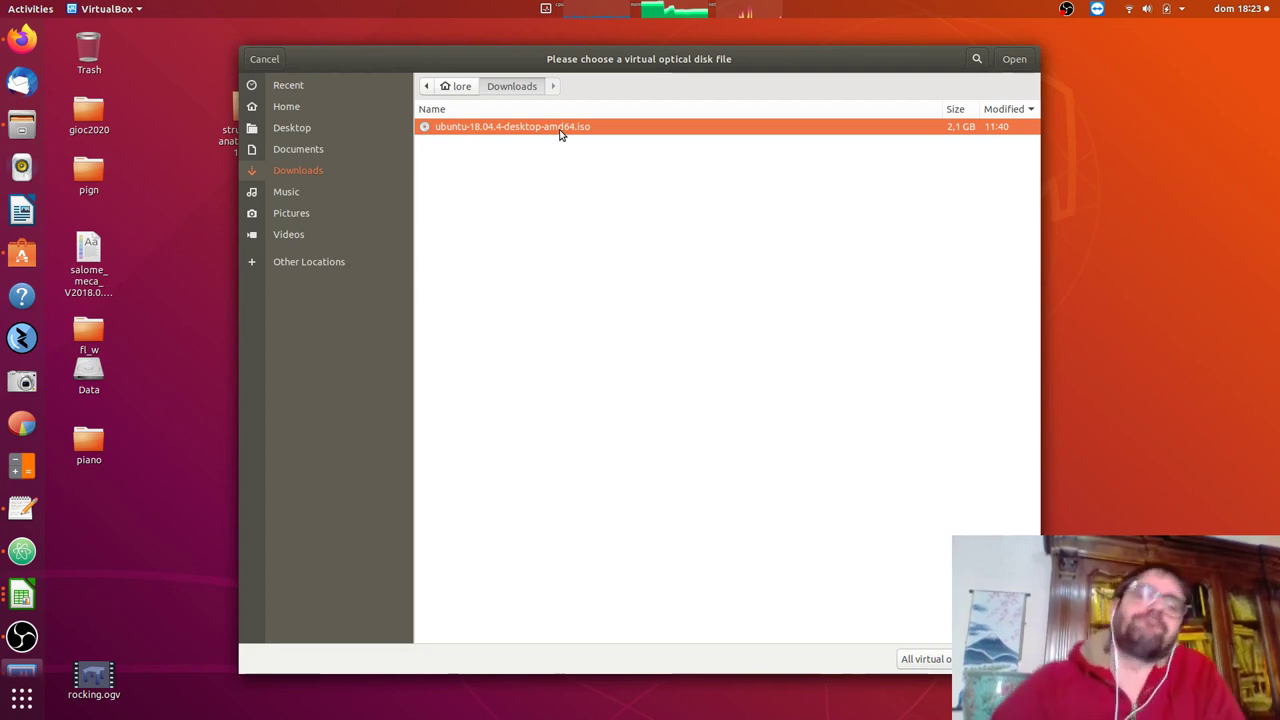
pyautogui.click(333, 152)
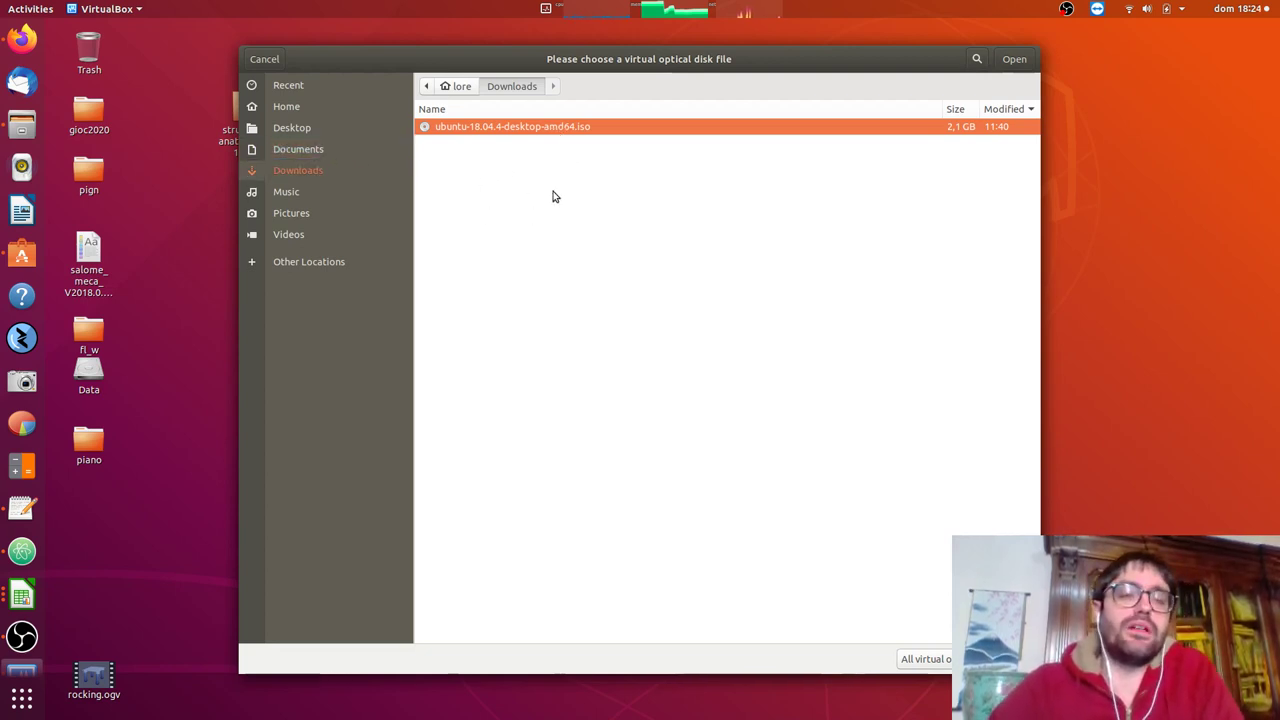
pyautogui.click(1014, 60)
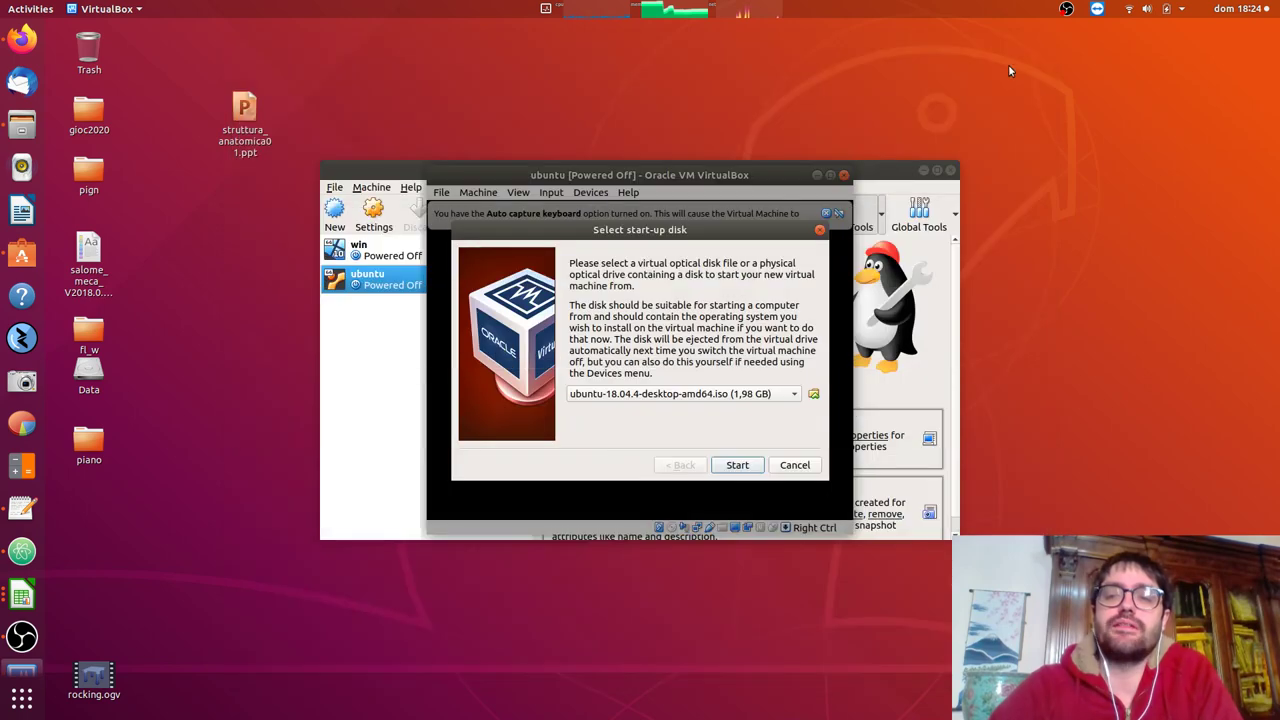
pyautogui.click(737, 465)
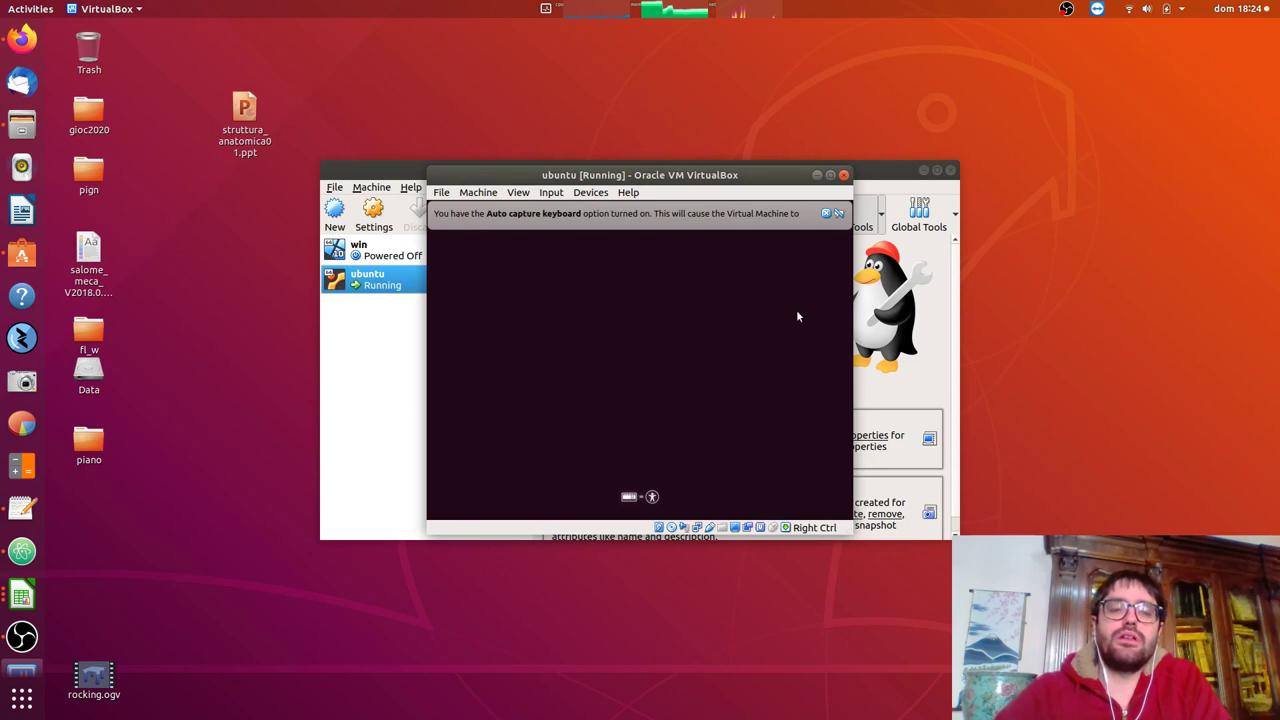
# Maximize the ubuntu VM window and close the keyboard auto-capture notification.
pyautogui.click(830, 175)
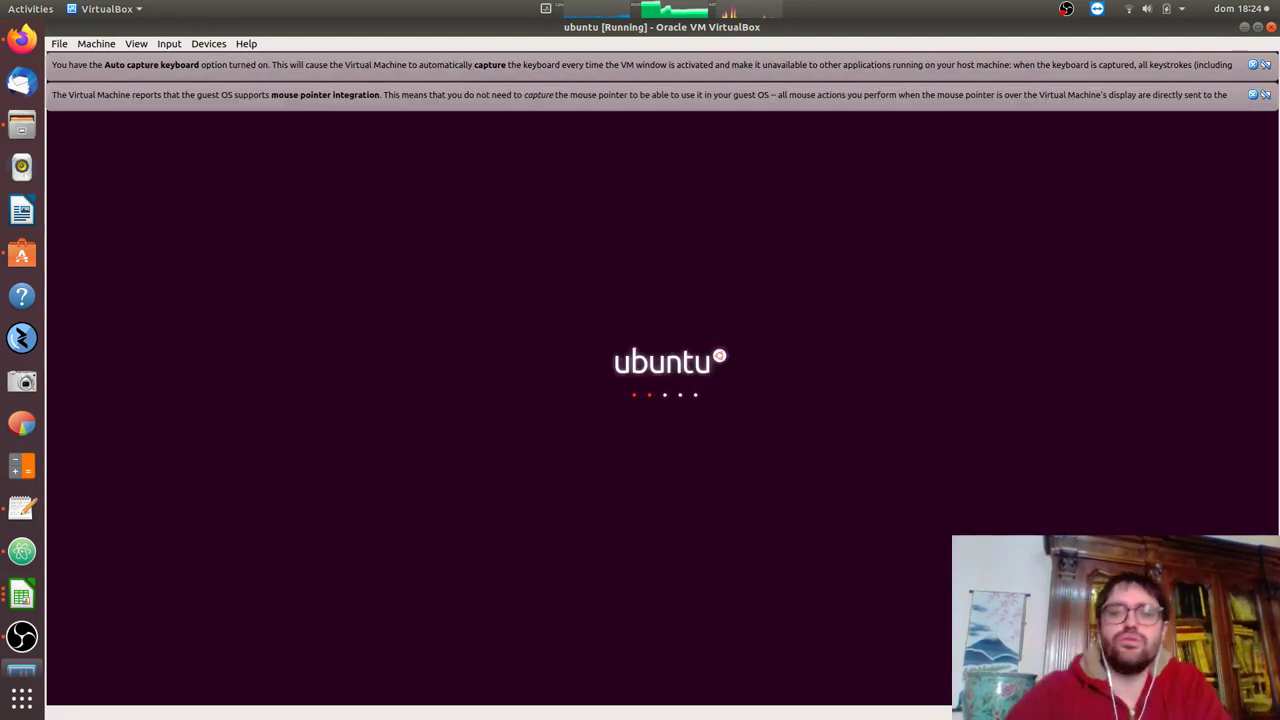
pyautogui.click(1253, 65)
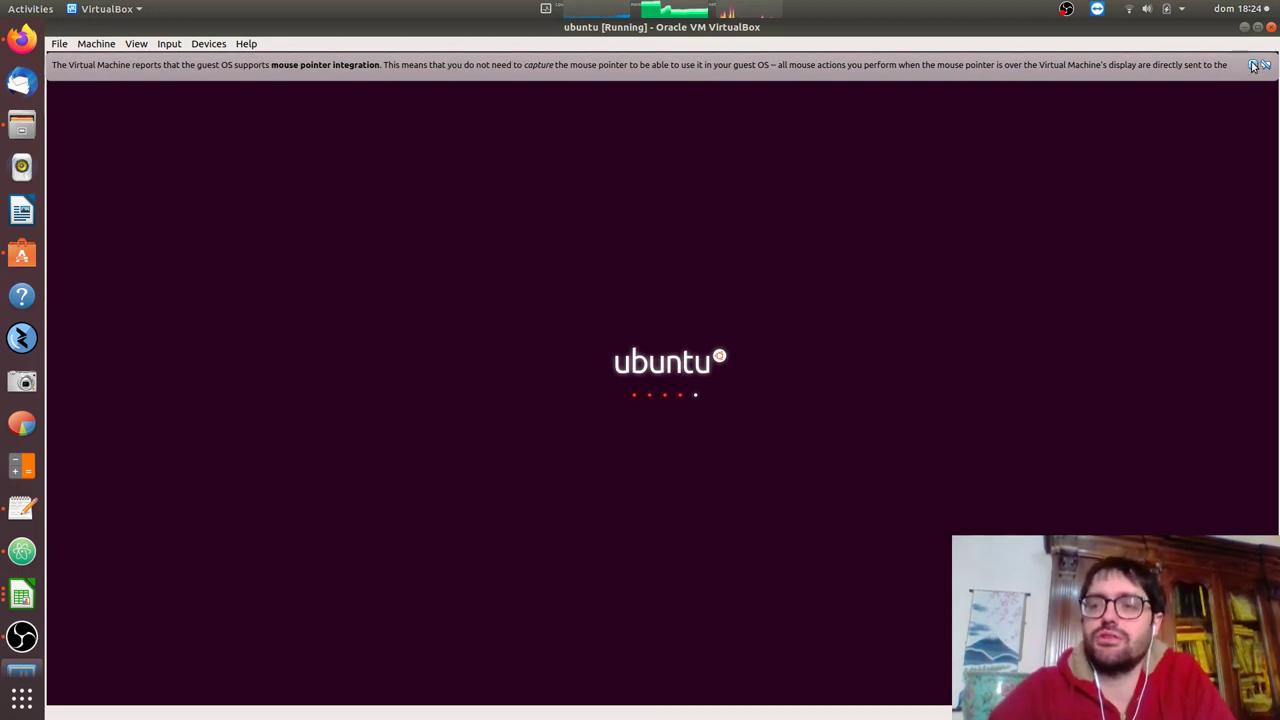
# Close the mouse integration notice and choose Install Ubuntu on the installer's Welcome screen.
pyautogui.click(1253, 65)
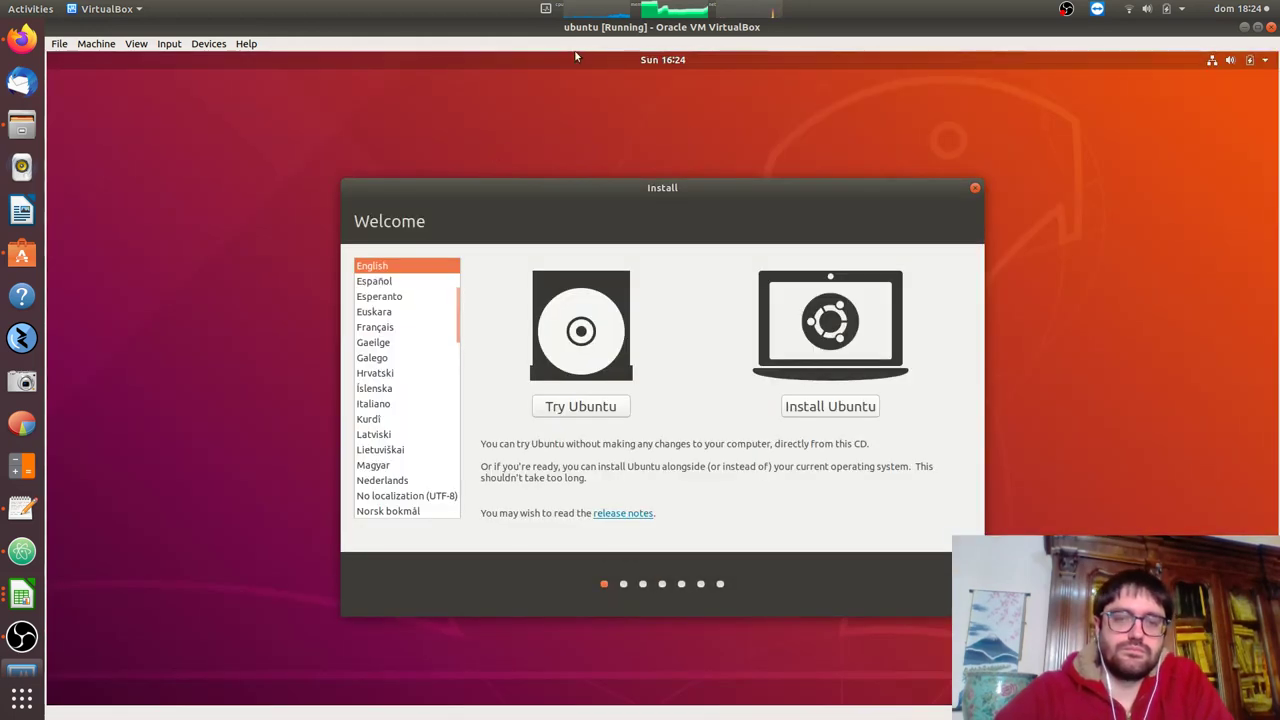
pyautogui.click(818, 404)
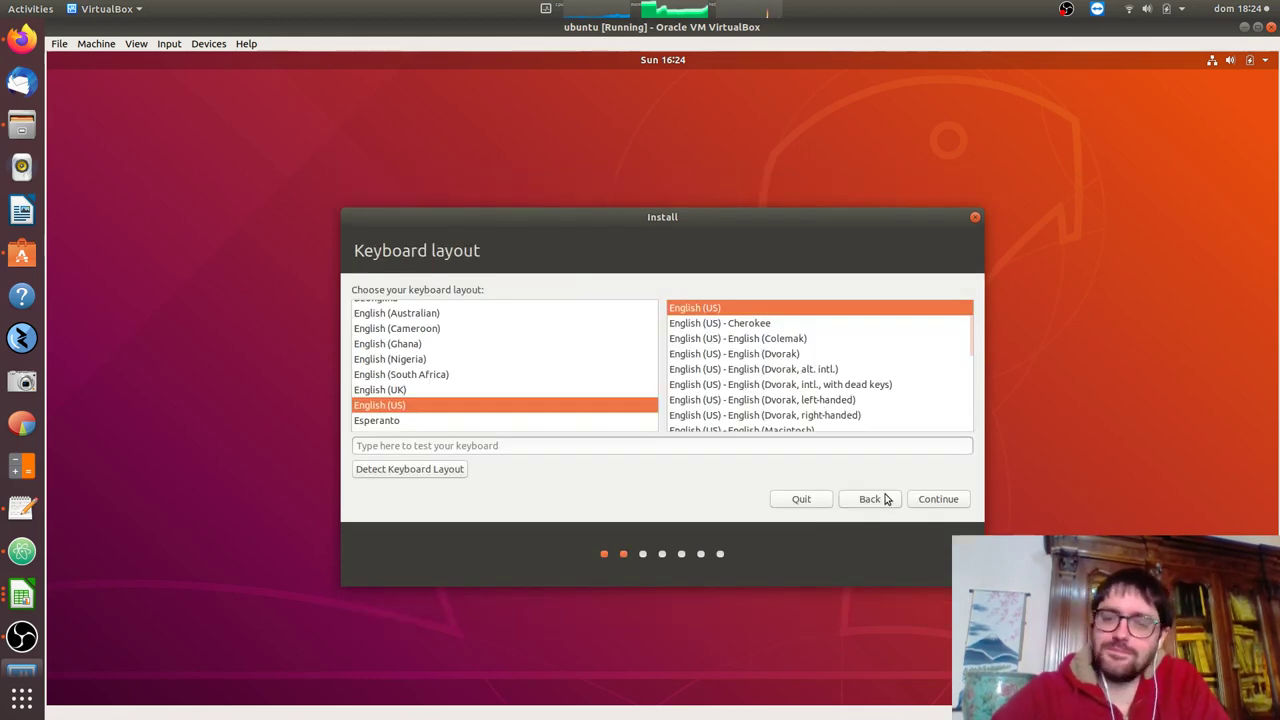
# Accept English (US) keyboard and normal installation, then confirm erasing the disk for Ubuntu.
pyautogui.click(952, 498)
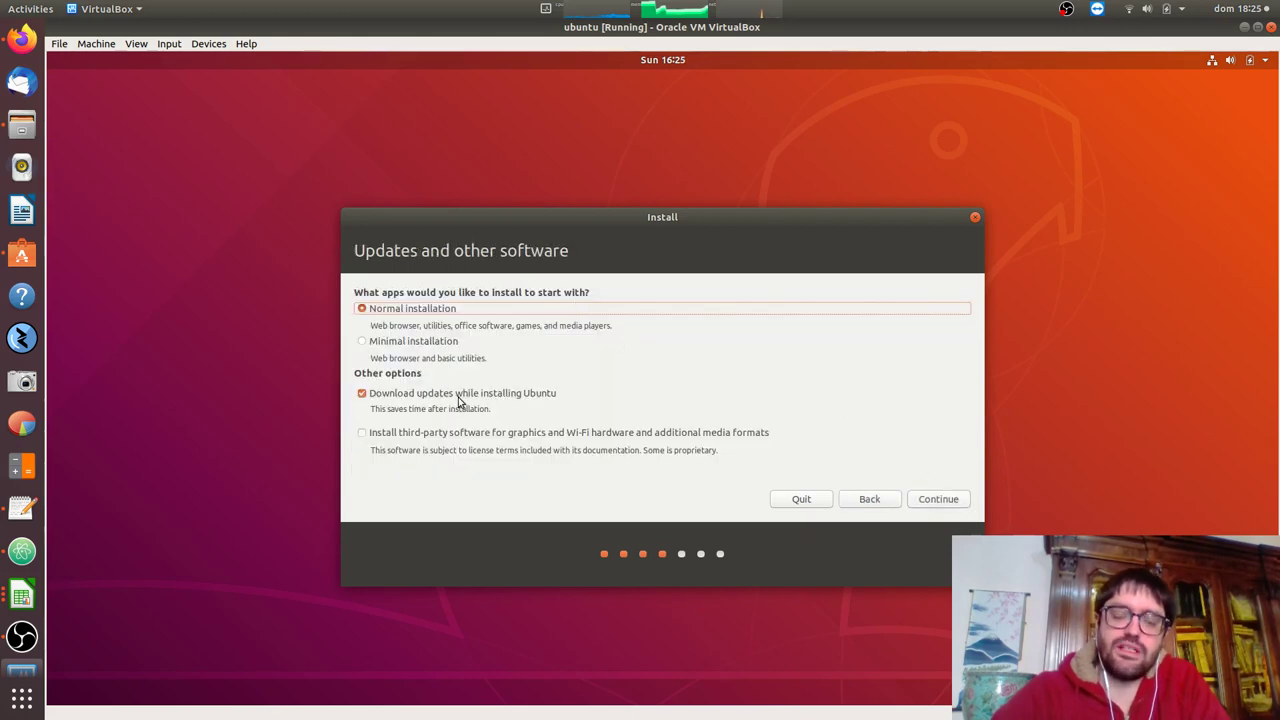
pyautogui.click(937, 498)
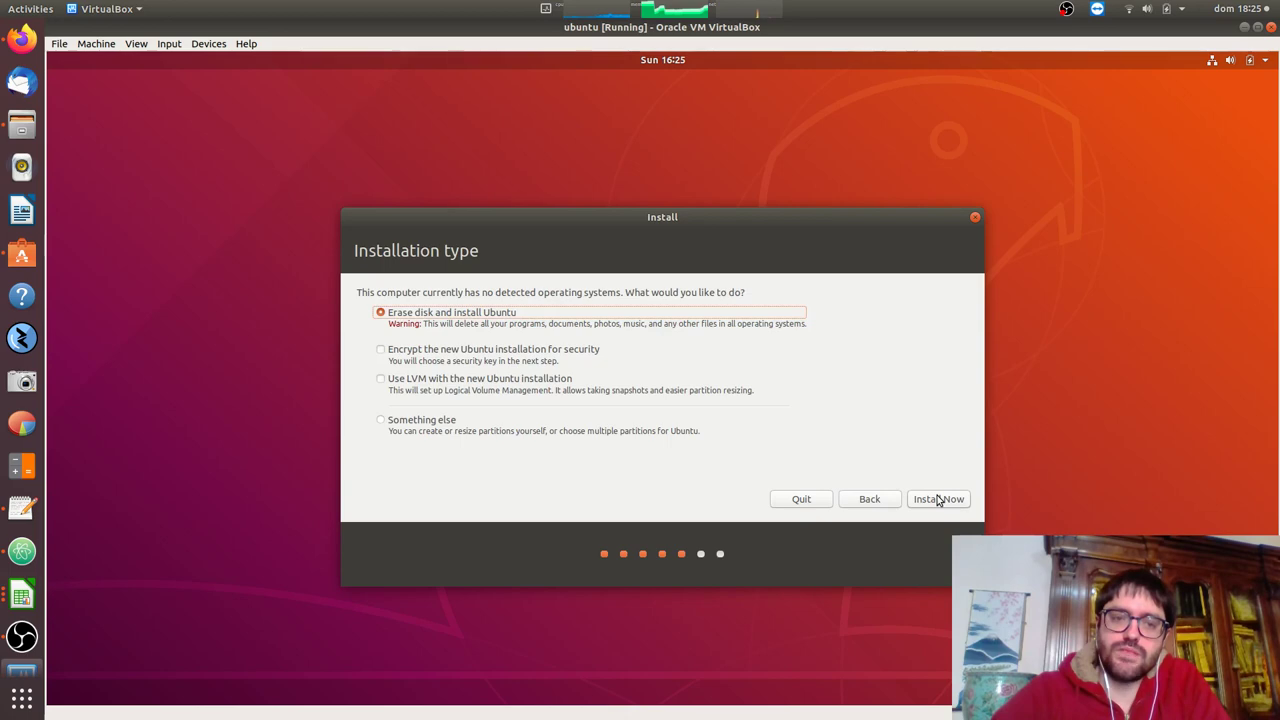
pyautogui.click(937, 499)
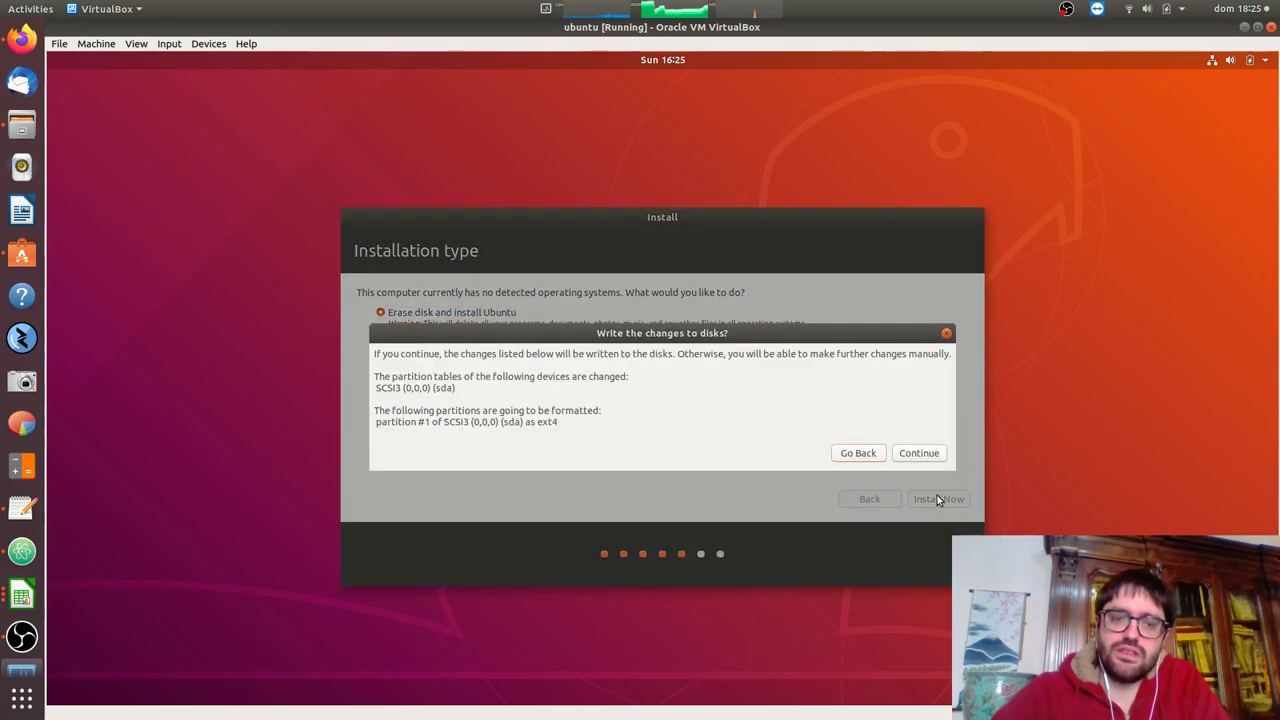
pyautogui.click(916, 453)
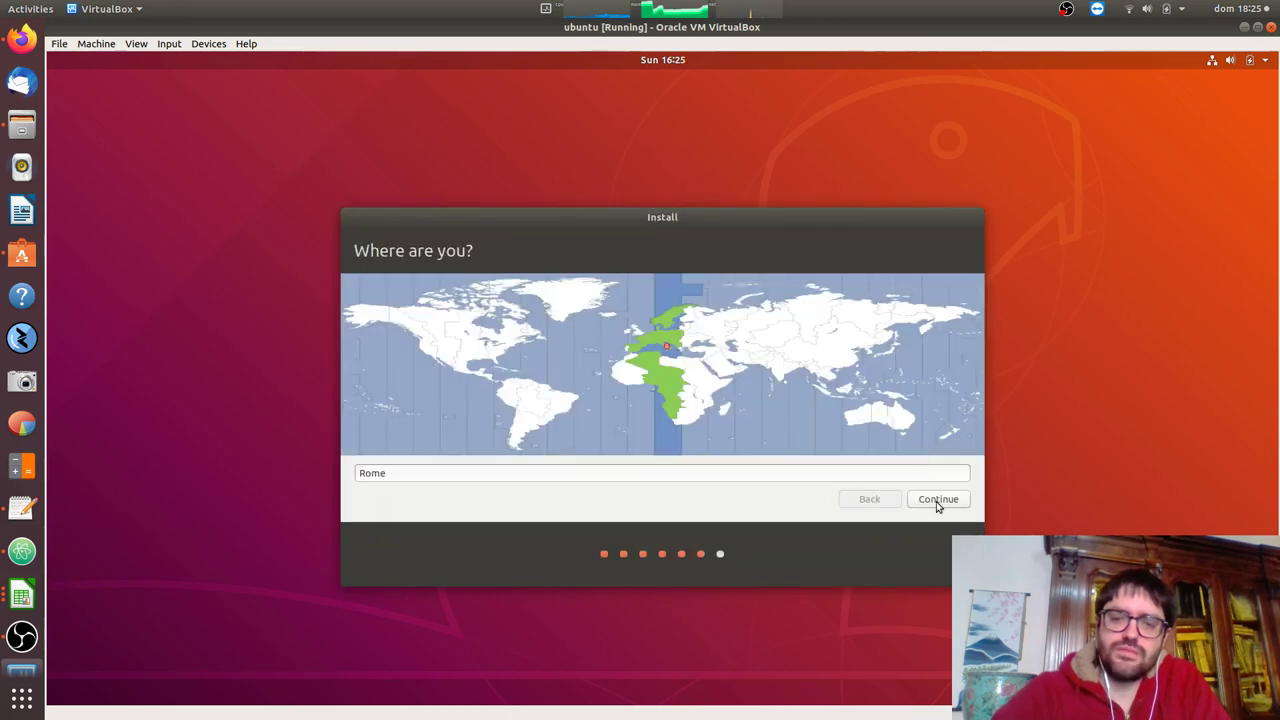
# Accept Rome as the location, then enter and confirm the user account name and password to start copying files.
pyautogui.click(938, 500)
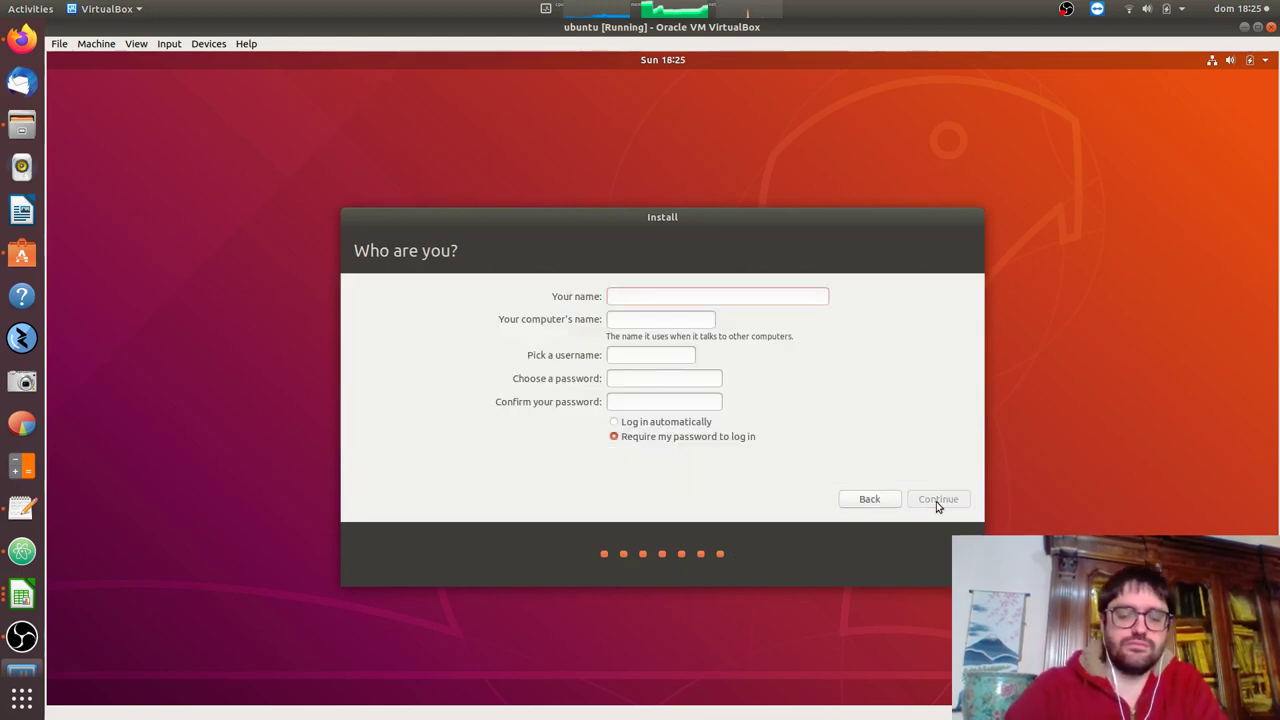
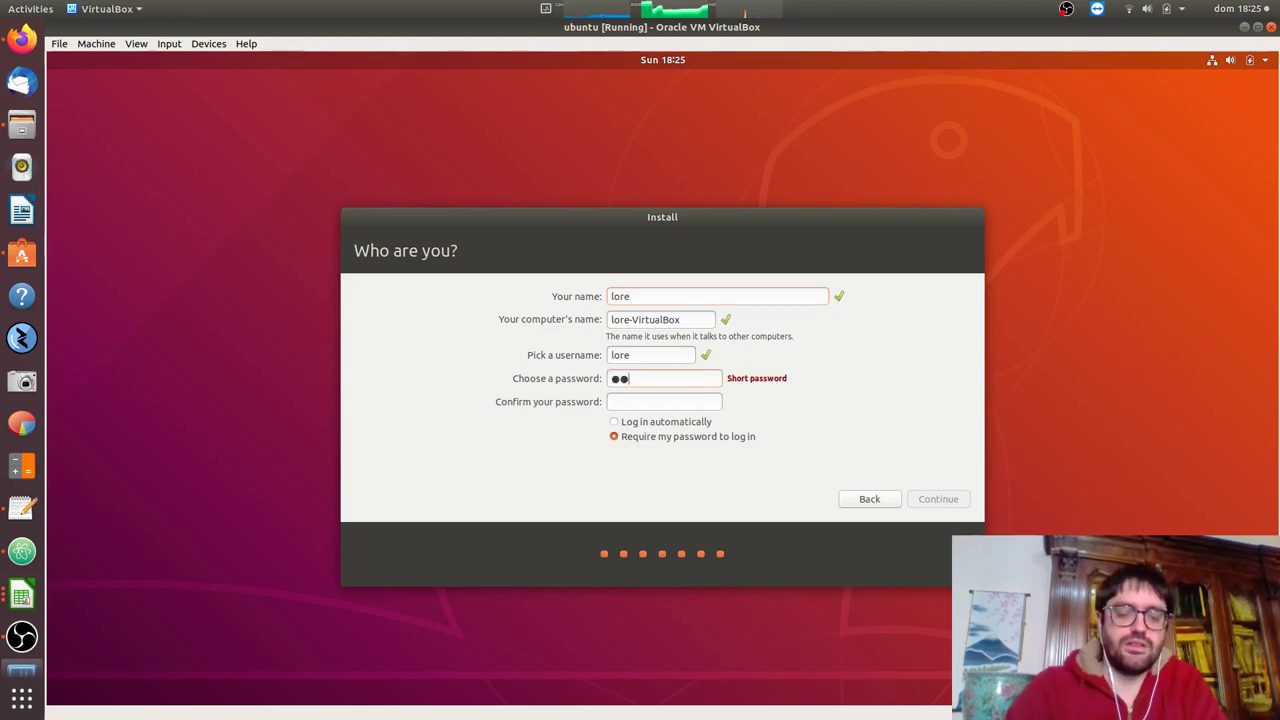
pyautogui.click(687, 400)
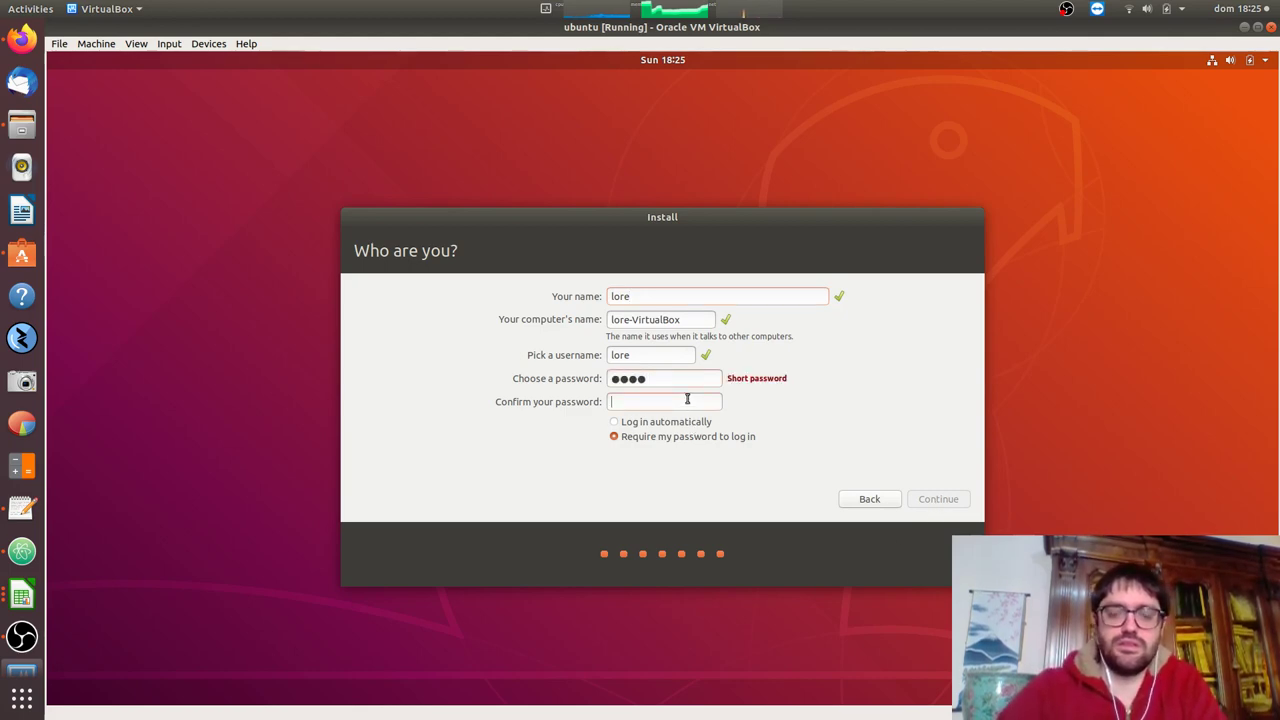
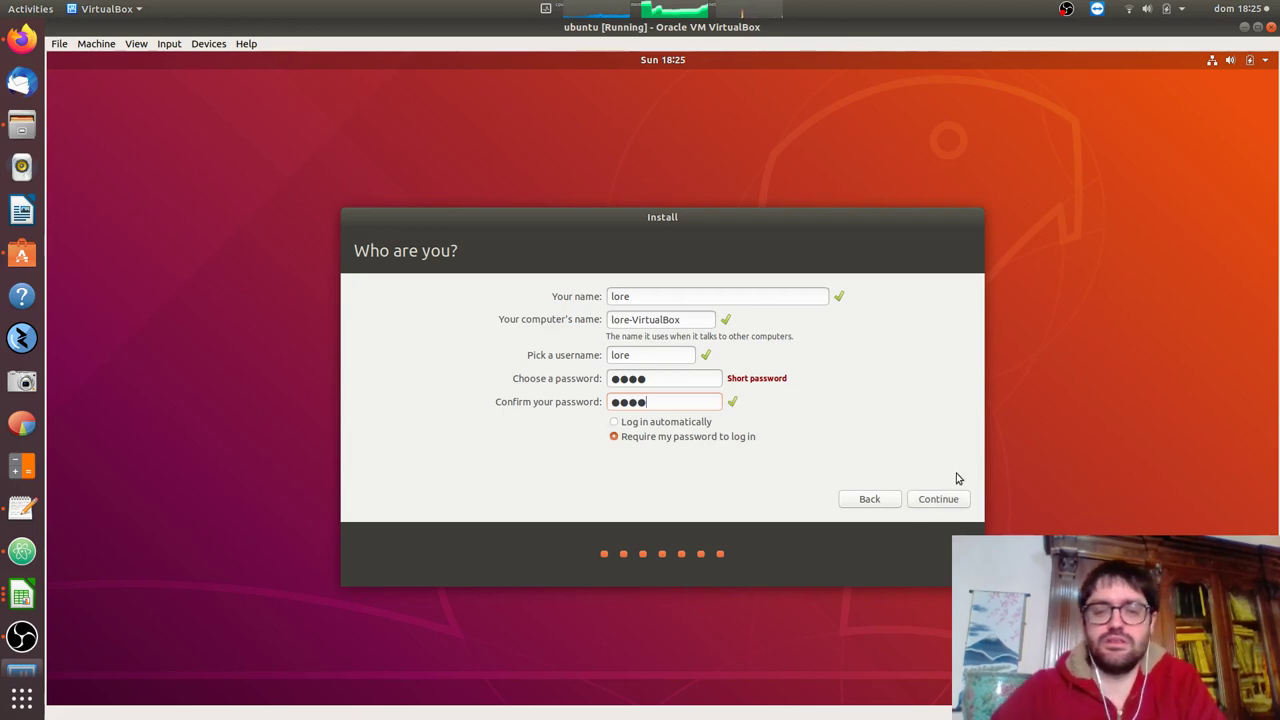
pyautogui.click(940, 499)
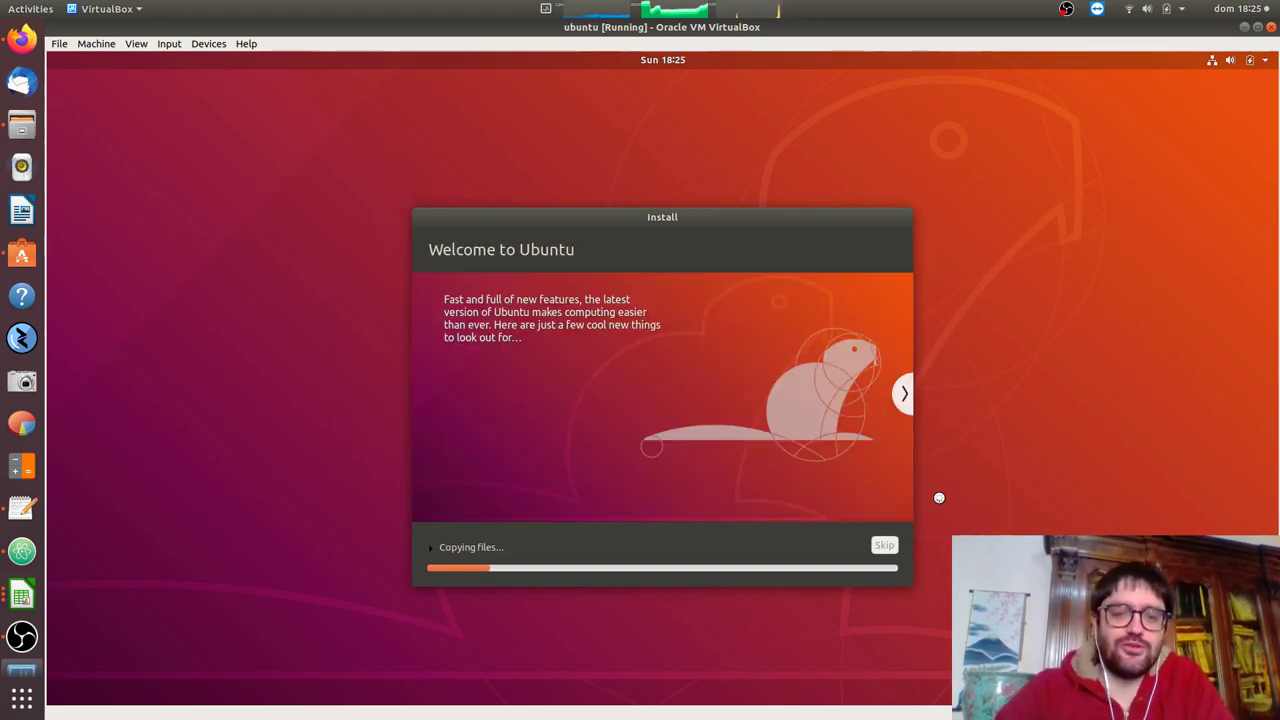
# In Firefox, trim the code_aster PDF tab's address to code-aster.org and load the home page.
pyautogui.click(22, 40)
pyautogui.click(148, 92)
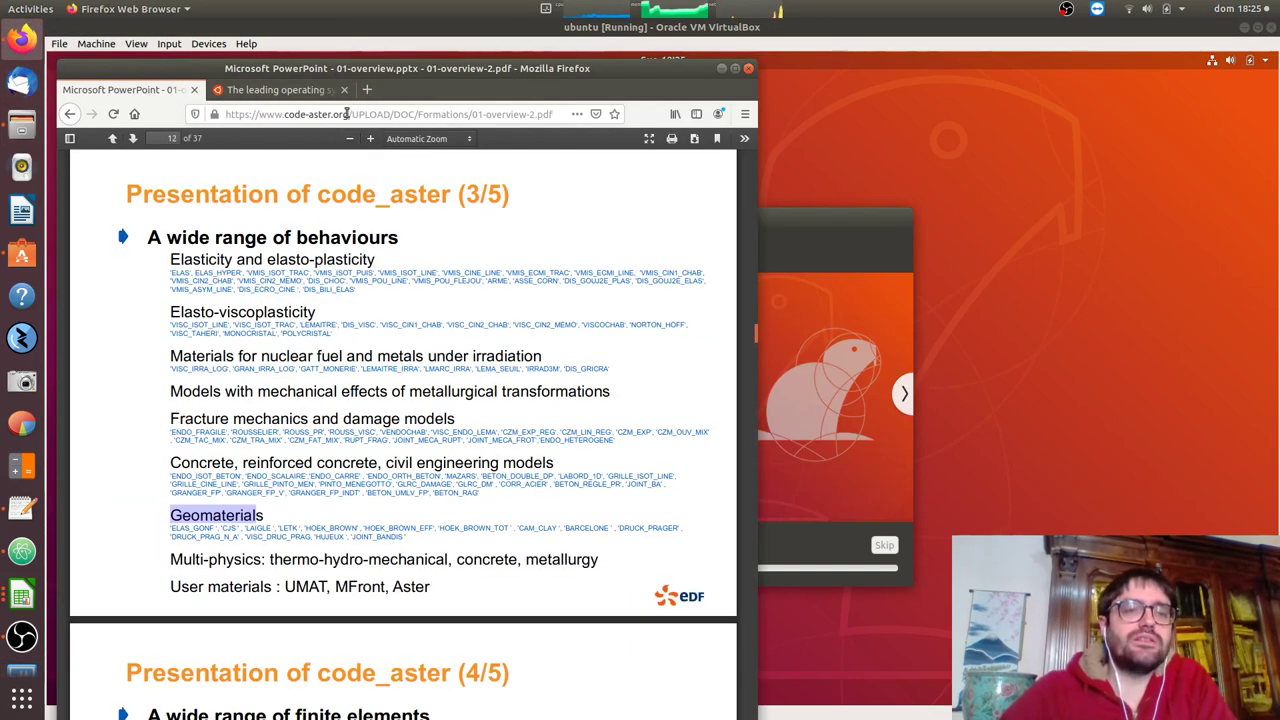
pyautogui.moveTo(349, 113); pyautogui.dragTo(620, 118)
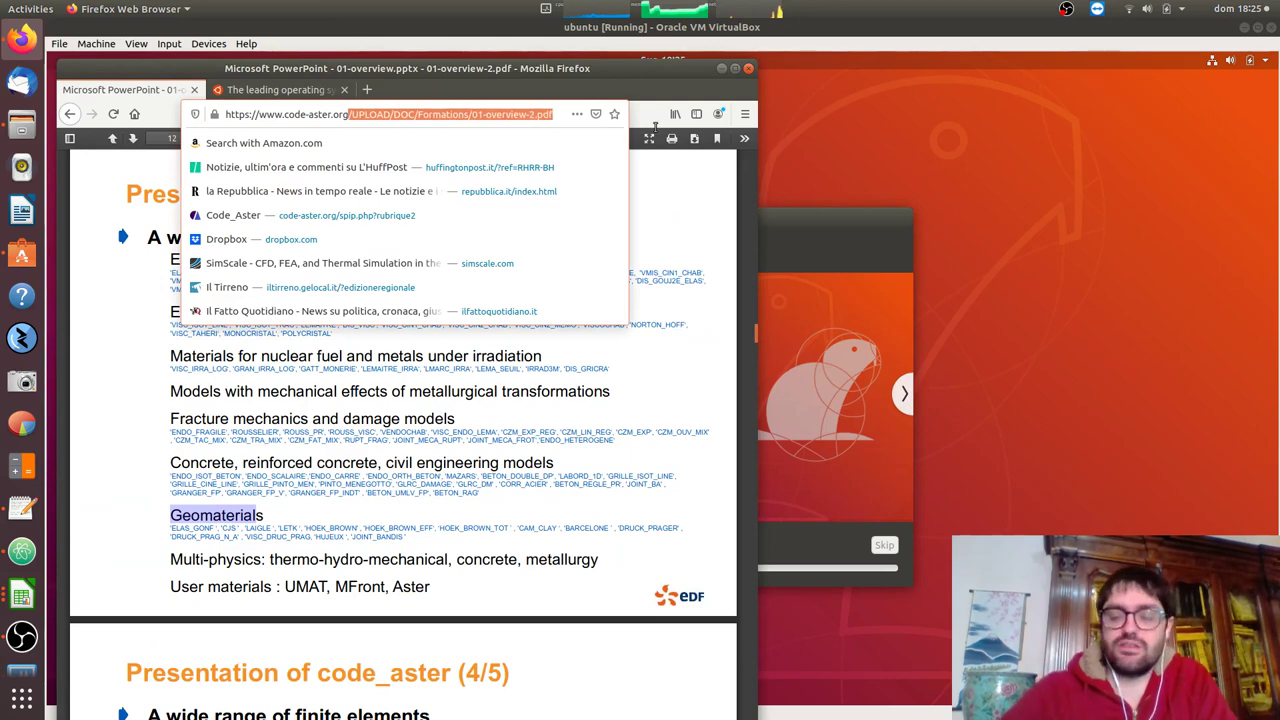
pyautogui.press('BackSpace')
pyautogui.press('Return')
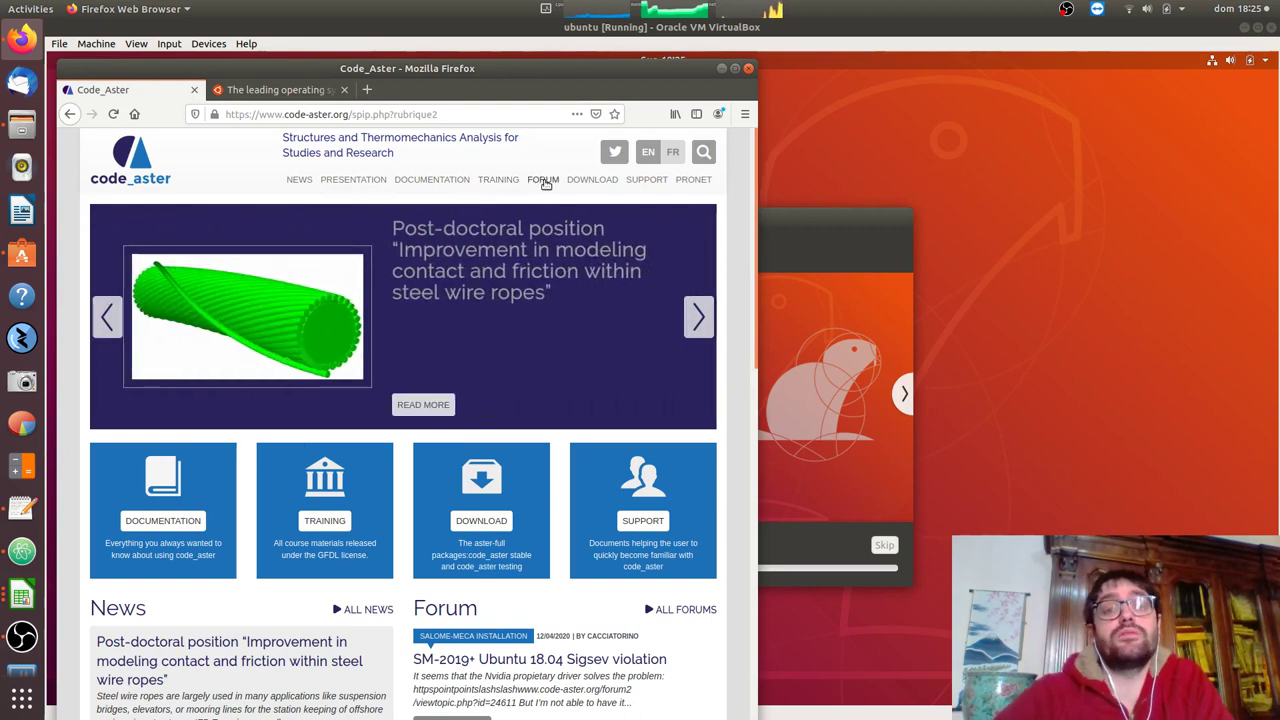
# Browse the code_aster Download, Salome-Meca binary packages and Prerequisites pages.
pyautogui.click(598, 181)
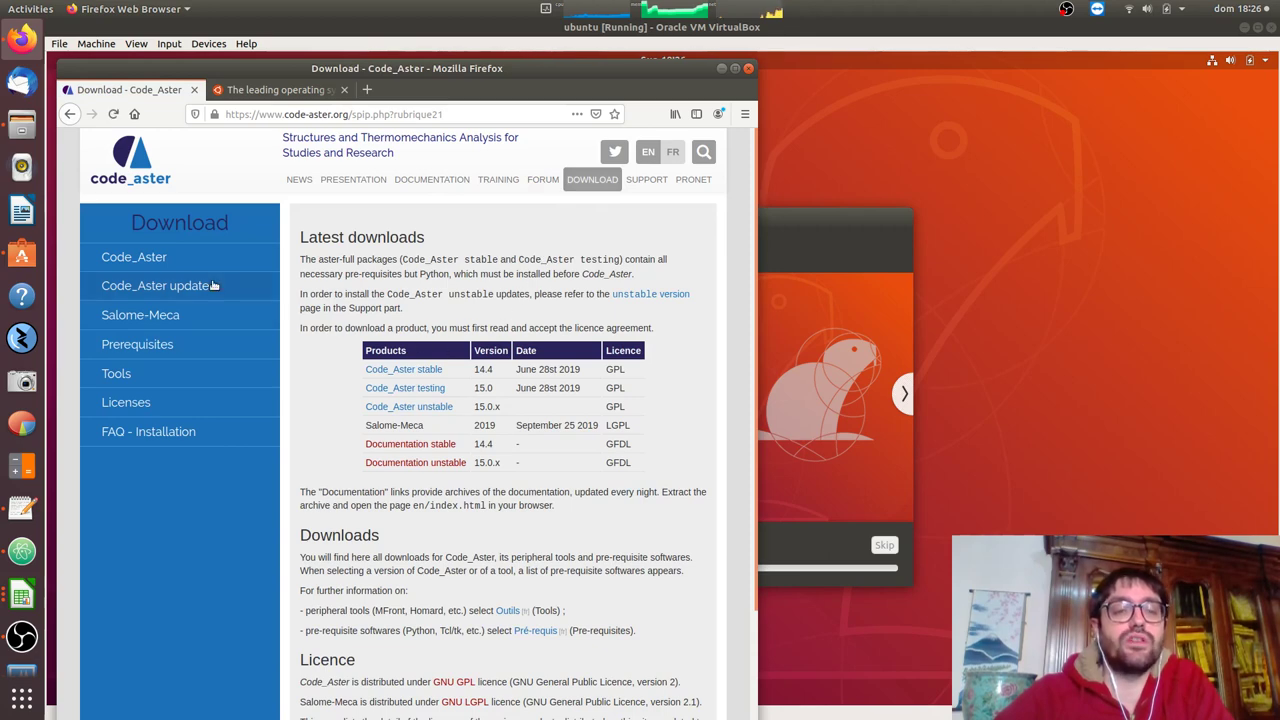
pyautogui.click(140, 315)
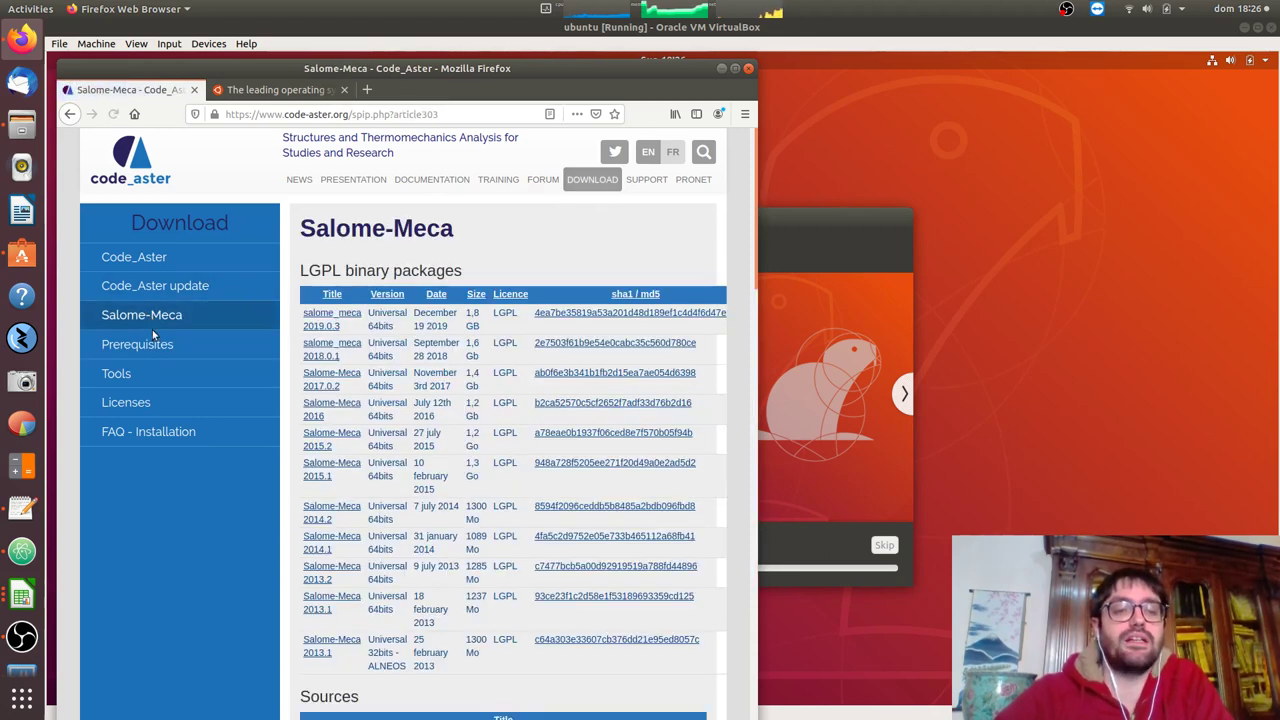
pyautogui.click(156, 343)
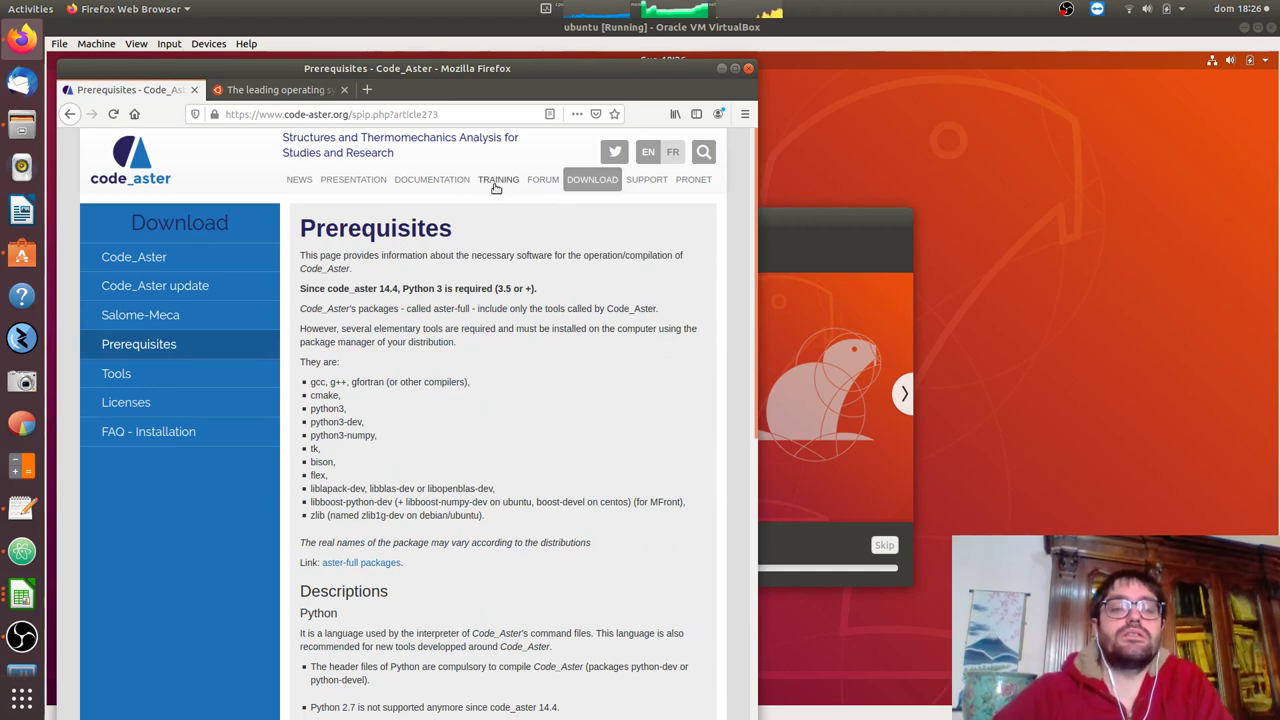
# From the Training section, open the 01-Presentation PDF and scroll to the code_aster (1/5) slide.
pyautogui.click(494, 186)
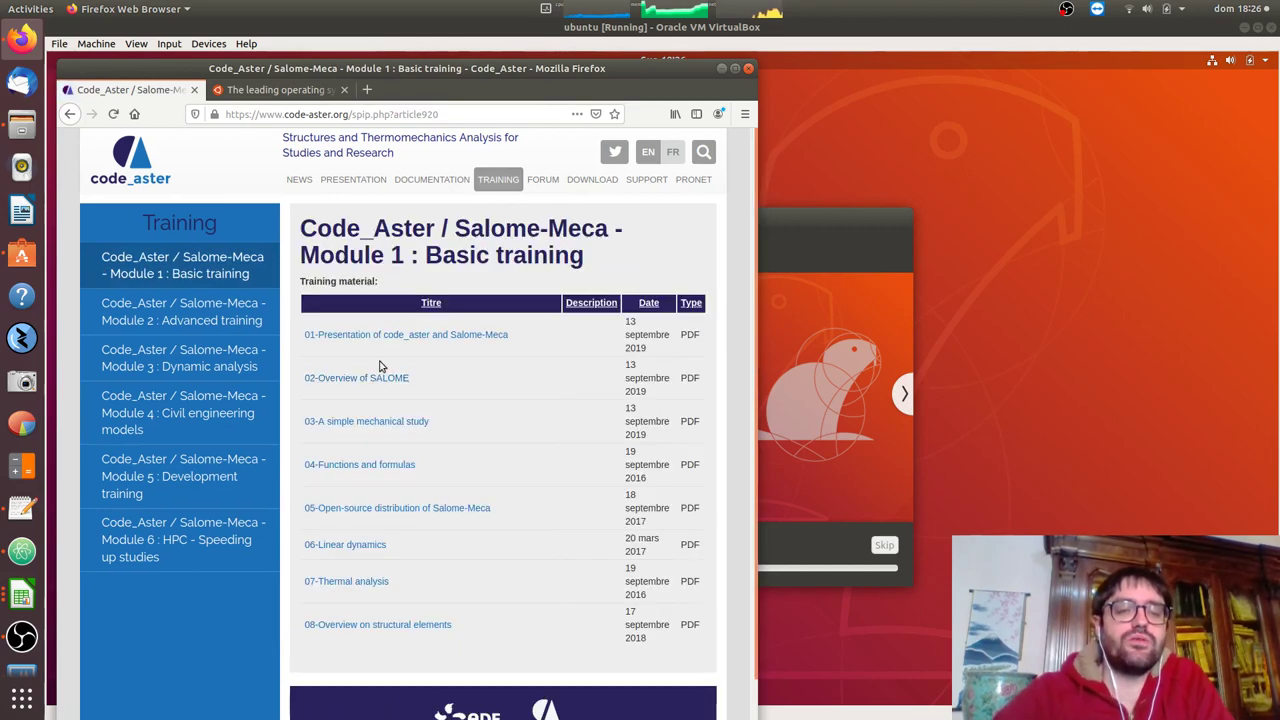
pyautogui.click(395, 336)
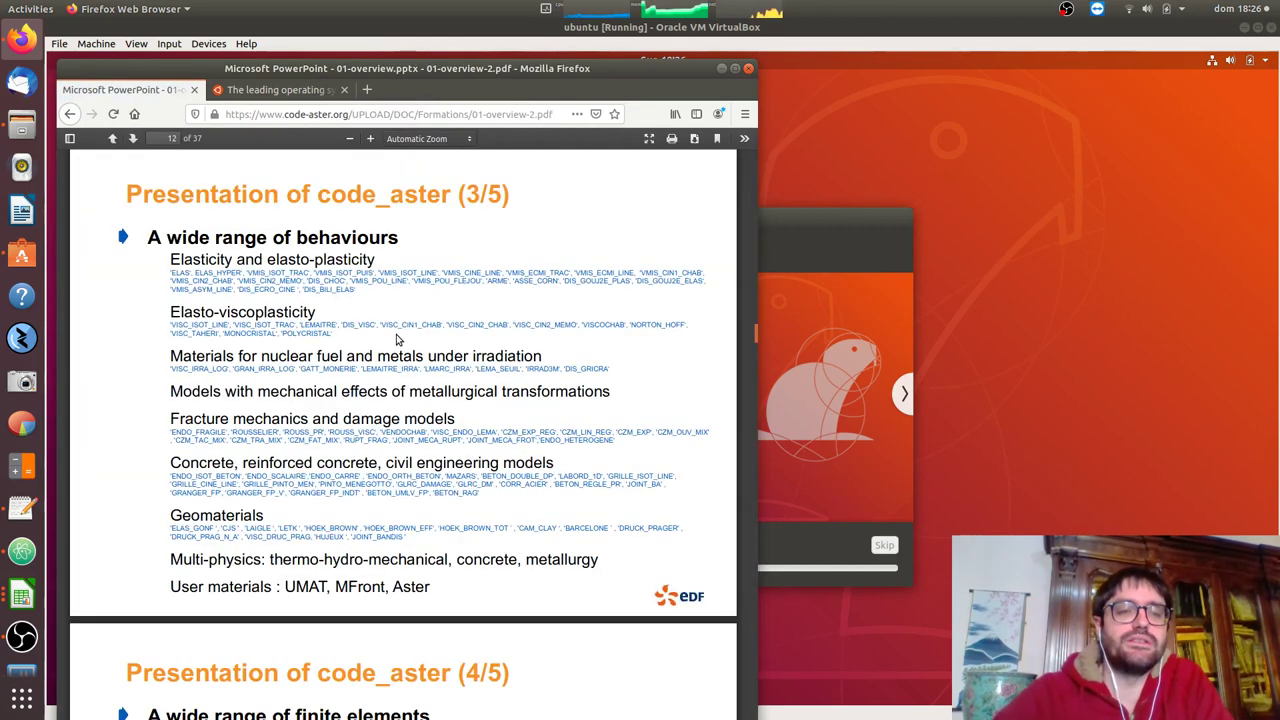
pyautogui.scroll(5, 396, 340)
pyautogui.scroll(10, 396, 338)
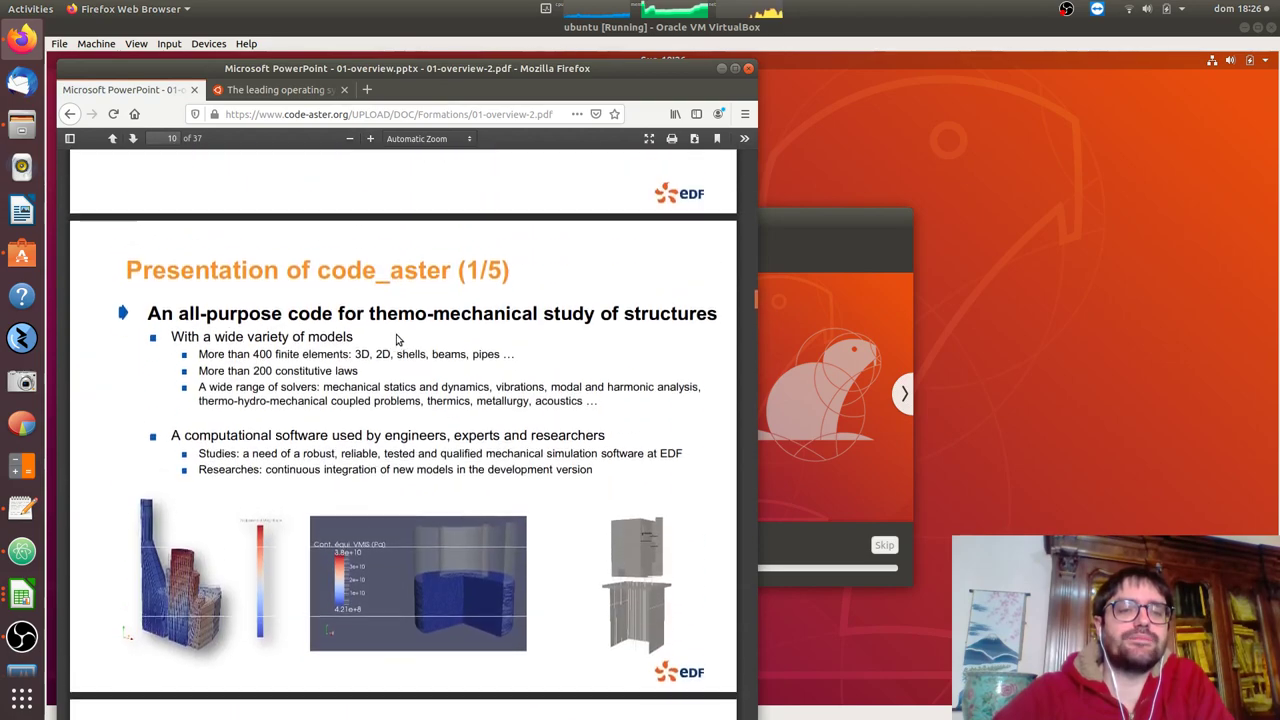
pyautogui.scroll(-6, 396, 340)
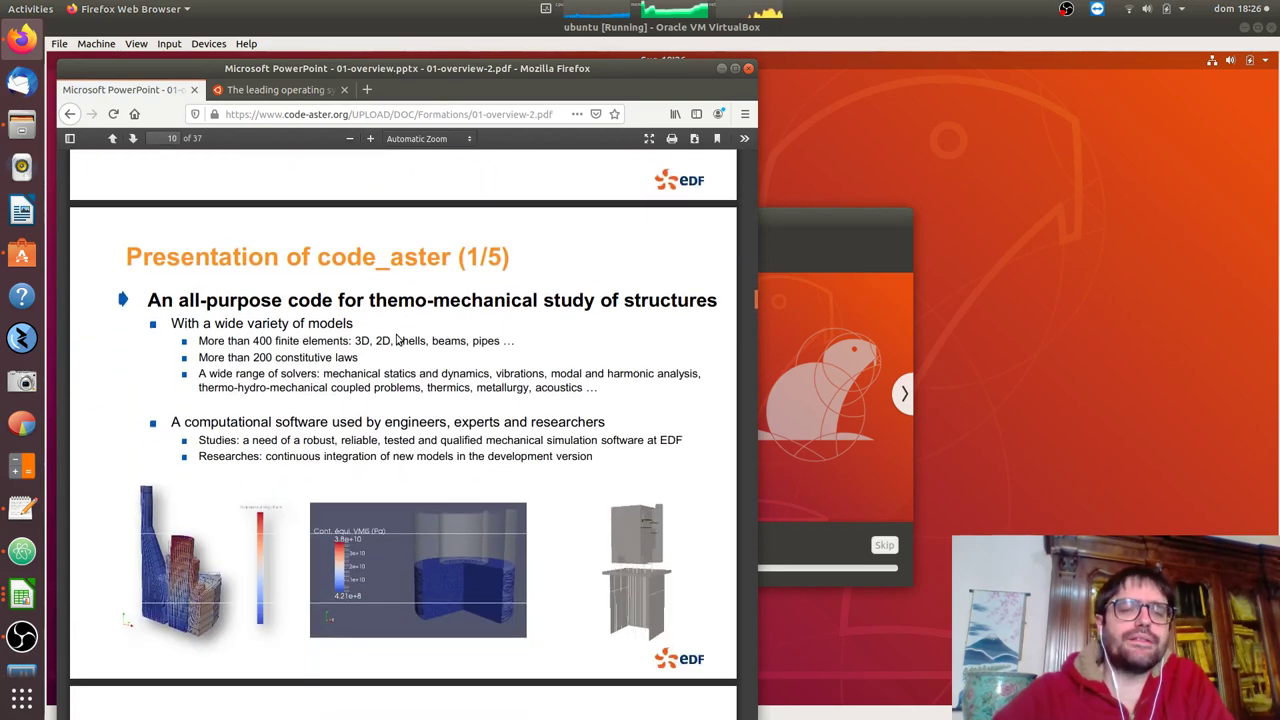